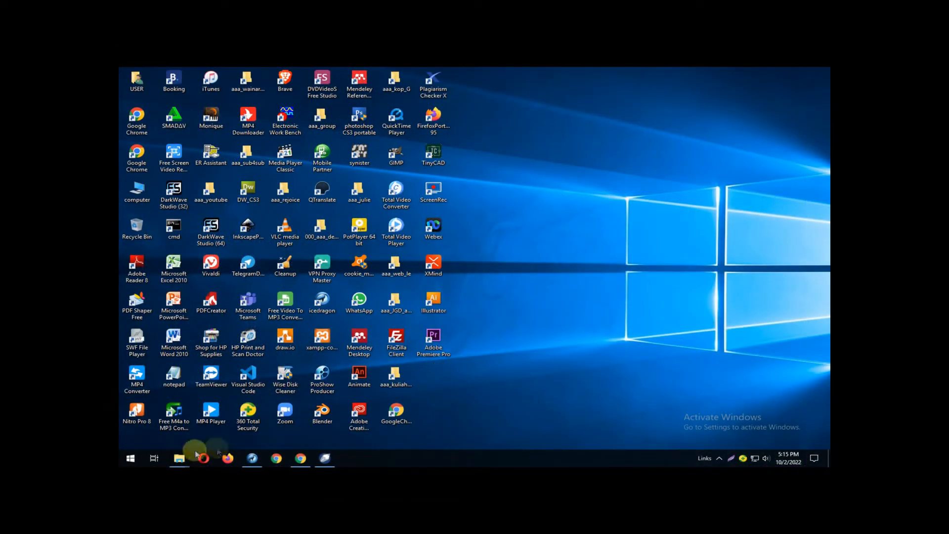
Copy the Bali_Simbar TrueType font file from the bali_simbar\Bali_Simbar subfolder of the font folder on drive D
{"action": "mouse_move", "coordinate": [181, 457]}
{"action": "left_click", "coordinate": [285, 420]}
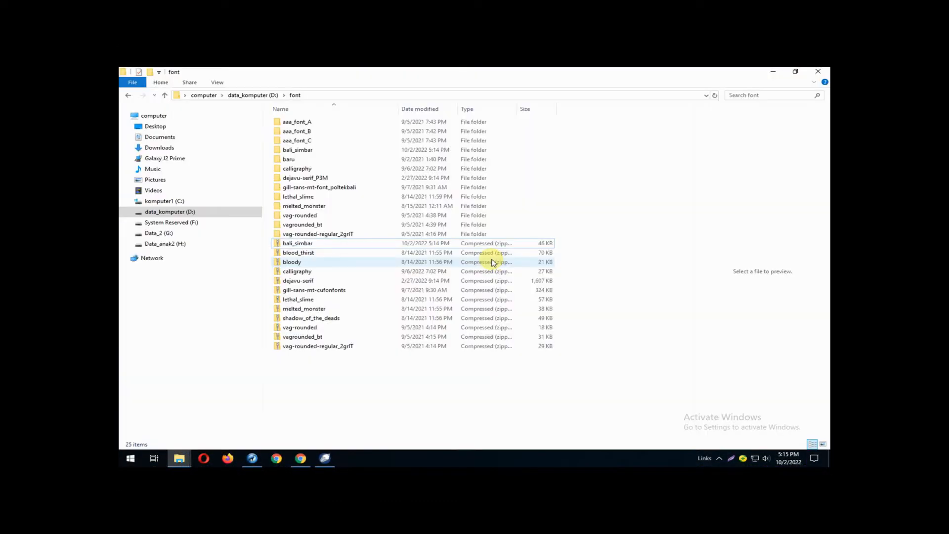
{"action": "double_click", "coordinate": [318, 149]}
{"action": "double_click", "coordinate": [315, 124]}
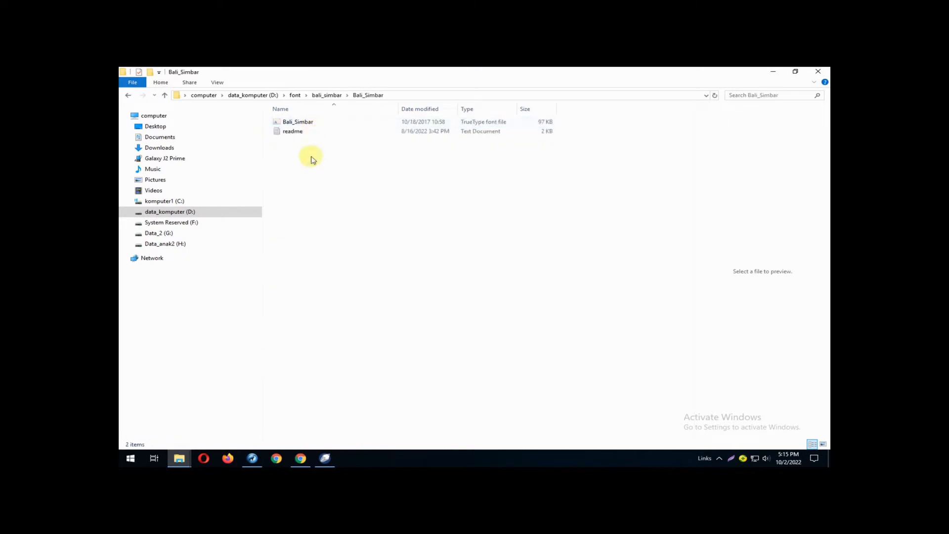
{"action": "left_click", "coordinate": [324, 126]}
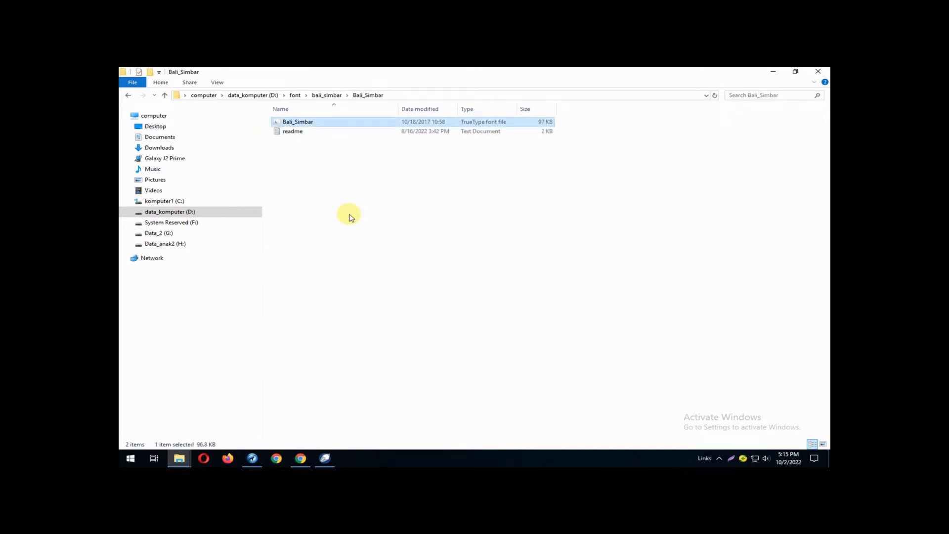
Install the copied font by pasting it into the Windows Fonts folder on drive C
{"action": "left_click", "coordinate": [182, 201]}
{"action": "double_click", "coordinate": [340, 254]}
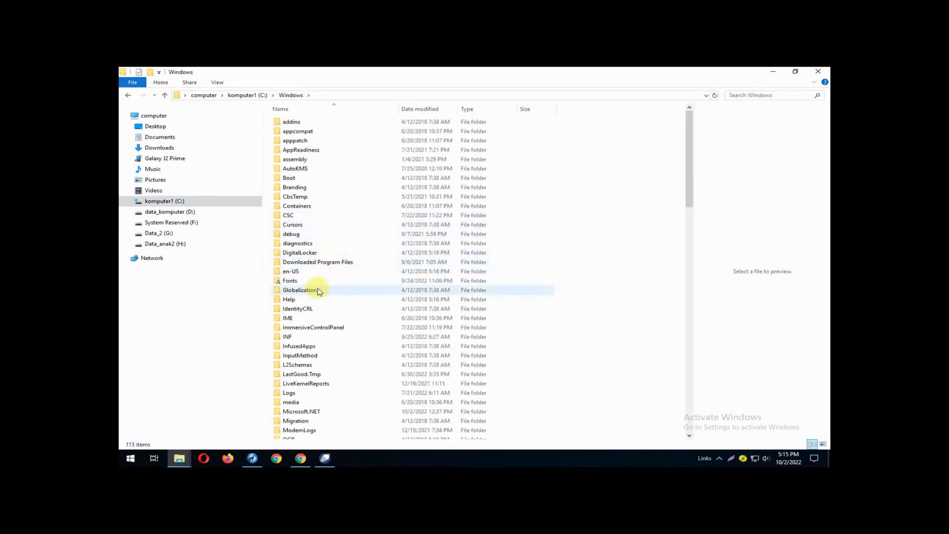
{"action": "left_click", "coordinate": [317, 281]}
{"action": "double_click", "coordinate": [317, 282]}
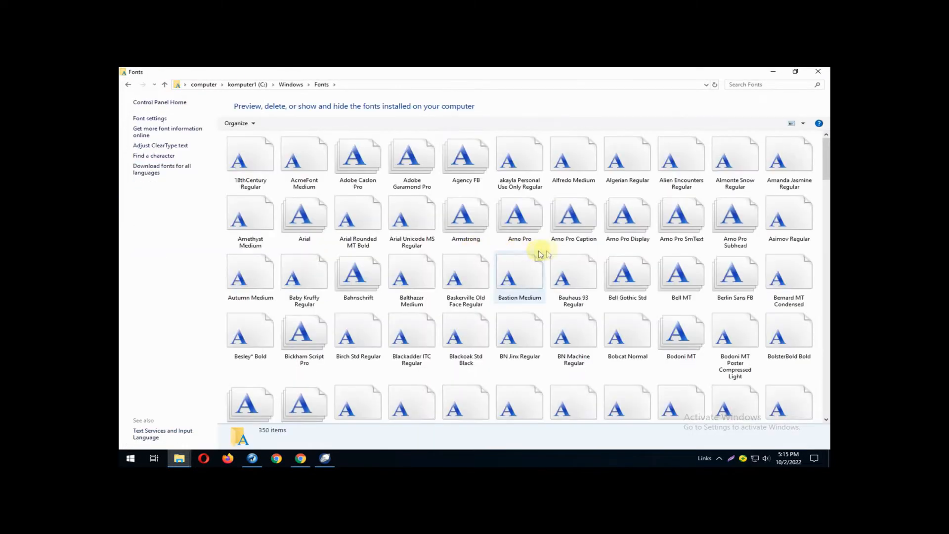
{"action": "right_click", "coordinate": [621, 251]}
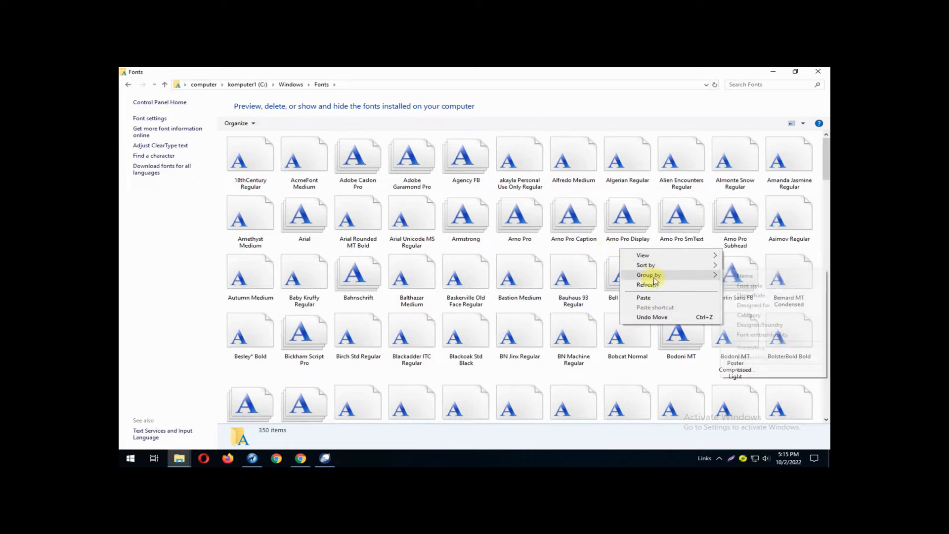
{"action": "left_click", "coordinate": [647, 297]}
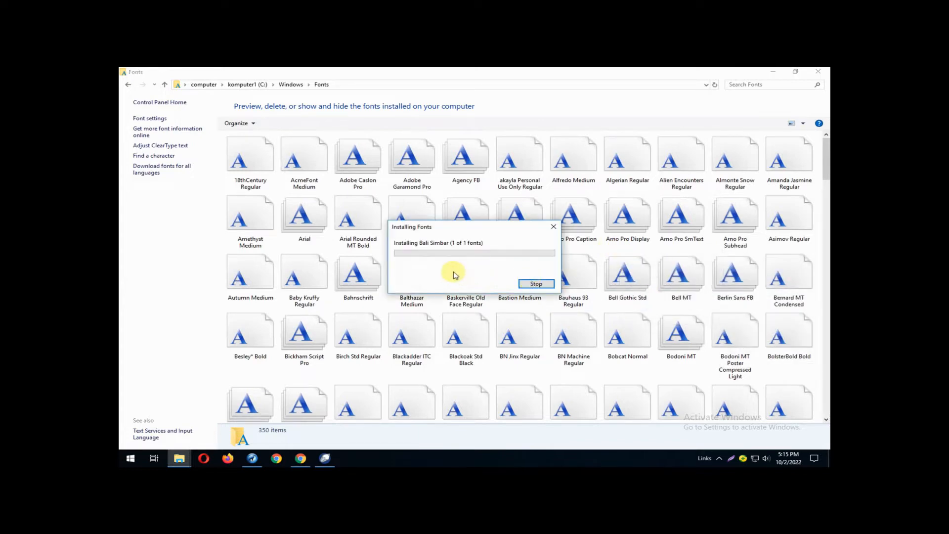
Switch to CorelDRAW and move the "ganesha indonesia" text upward, keeping it beside the page
{"action": "left_click", "coordinate": [325, 458]}
{"action": "left_click", "coordinate": [286, 253]}
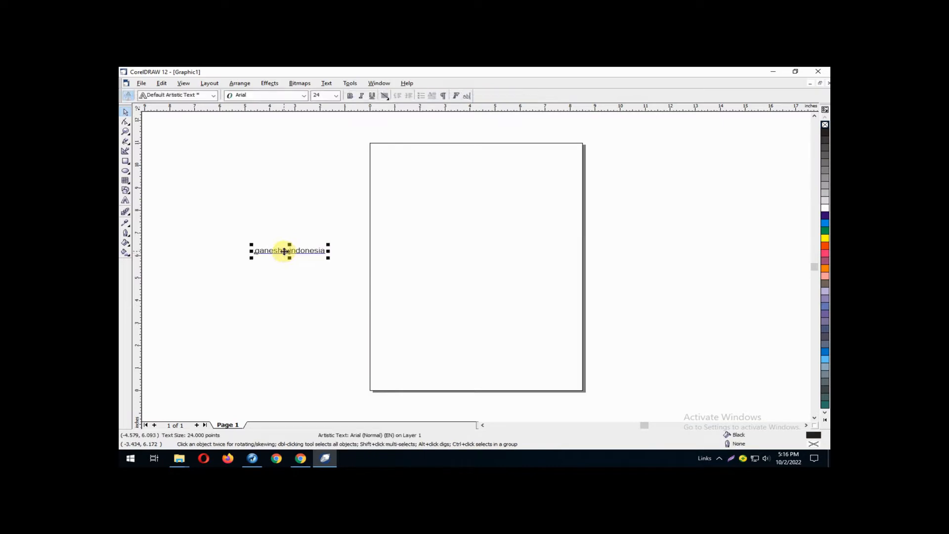
{"action": "left_click_drag", "start_coordinate": [286, 253], "coordinate": [301, 200]}
{"action": "left_click", "coordinate": [305, 212]}
{"action": "left_click", "coordinate": [306, 196]}
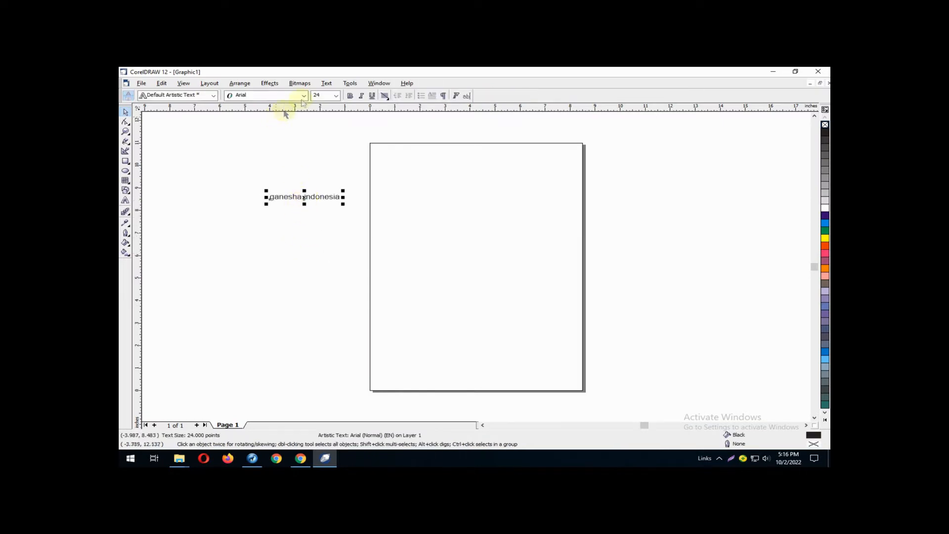
Change the font of the "ganesha indonesia" text to Bali Simbar
{"action": "left_click", "coordinate": [304, 96]}
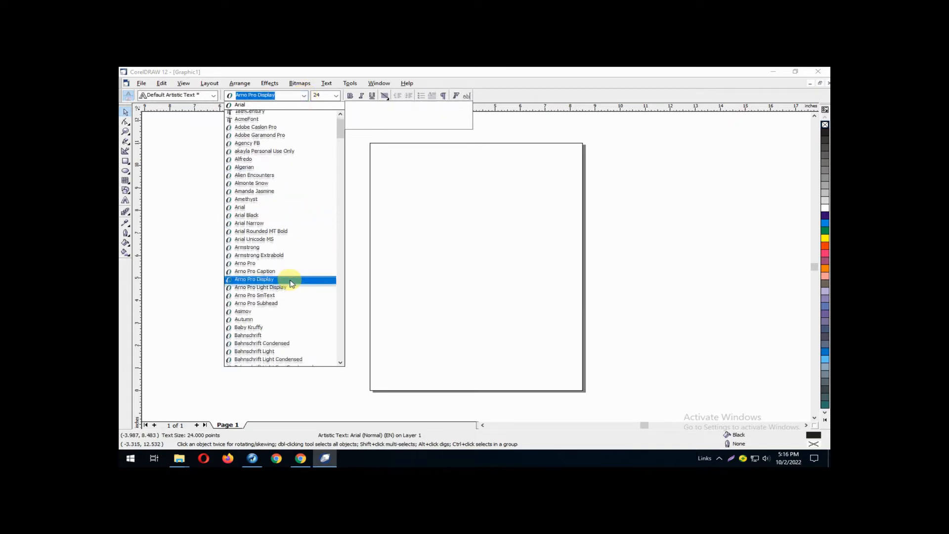
{"action": "scroll", "coordinate": [291, 283], "scroll_direction": "down", "scroll_amount": 6}
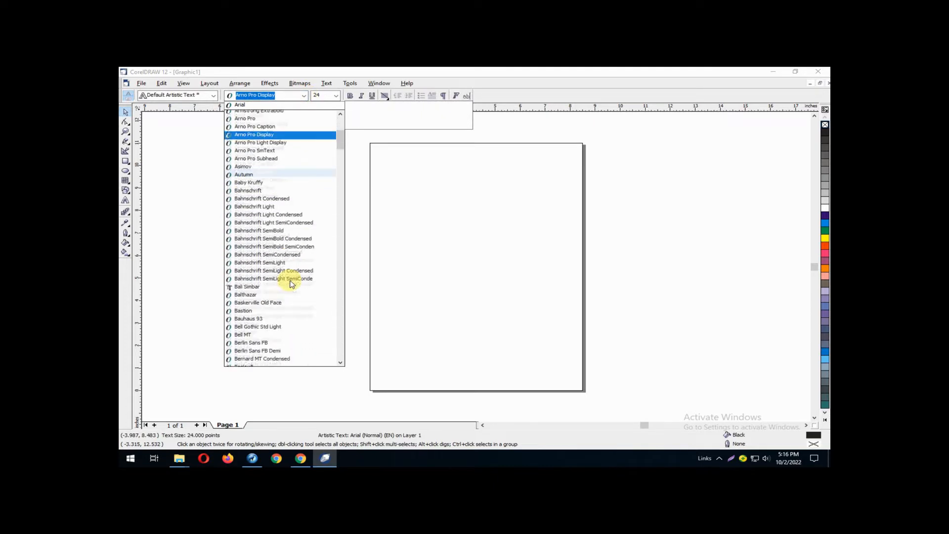
{"action": "scroll", "coordinate": [292, 283], "scroll_direction": "down", "scroll_amount": 1}
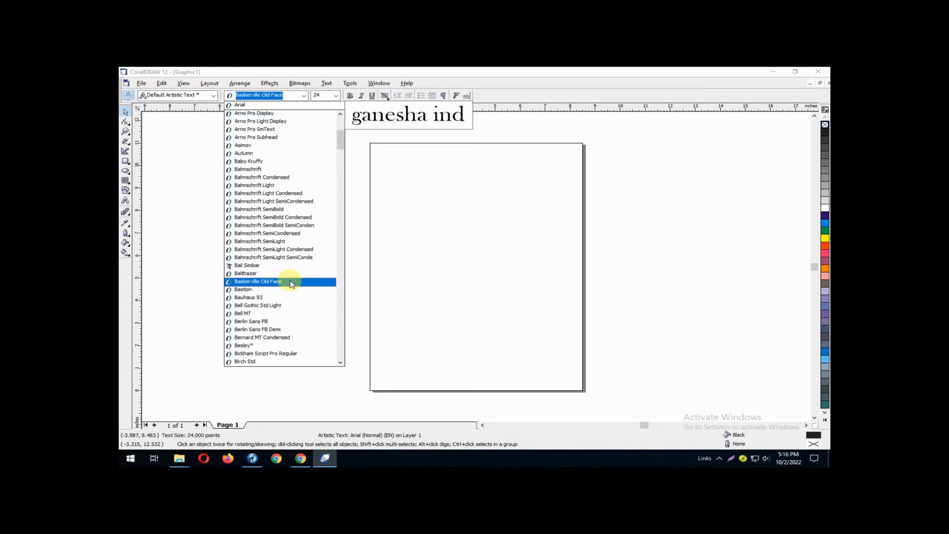
{"action": "left_click", "coordinate": [270, 266]}
{"action": "left_click", "coordinate": [301, 232]}
{"action": "left_click", "coordinate": [321, 208]}
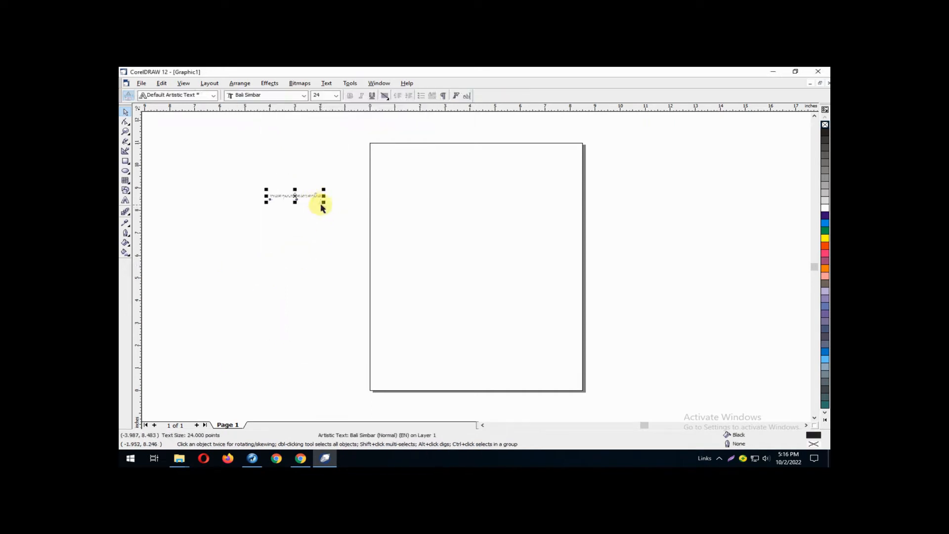
Enlarge the Bali Simbar text to about 108 points and move it down toward the middle of the page height
{"action": "left_click_drag", "start_coordinate": [322, 201], "coordinate": [498, 275]}
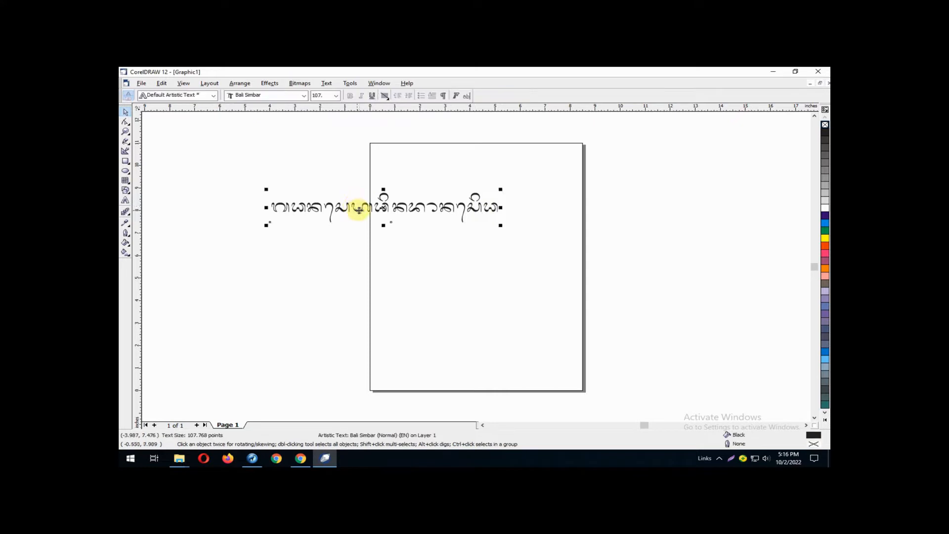
{"action": "left_click_drag", "start_coordinate": [377, 205], "coordinate": [363, 280]}
{"action": "left_click", "coordinate": [323, 239]}
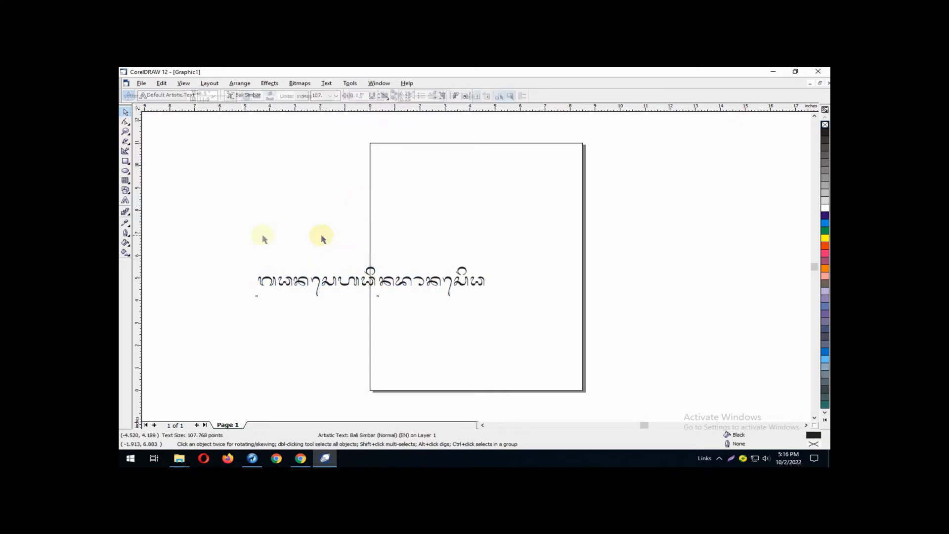
{"action": "left_click", "coordinate": [125, 200]}
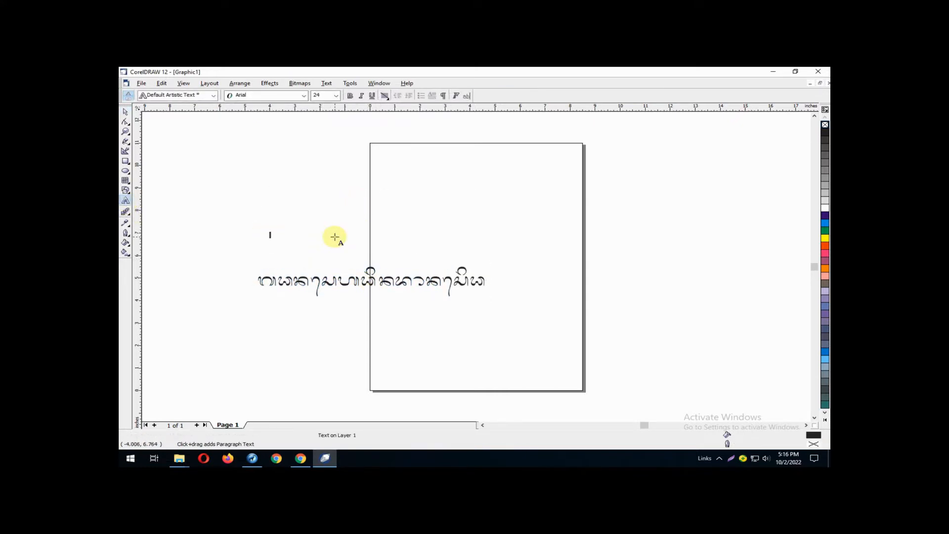
{"action": "type", "text": "Ganes"}
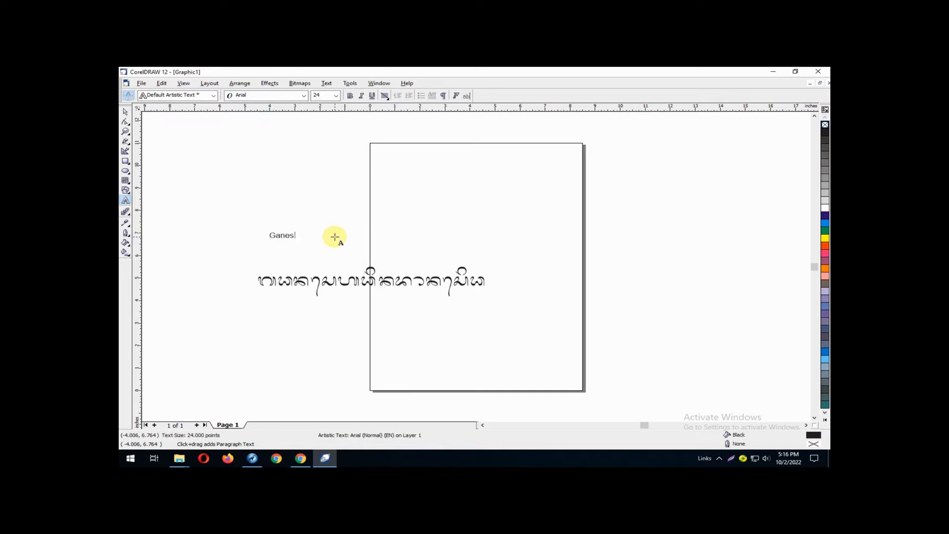
{"action": "key", "text": "BackSpace"}
{"action": "key", "text": "BackSpace"}
{"action": "key", "text": "BackSpace"}
{"action": "key", "text": "BackSpace"}
{"action": "key", "text": "BackSpace"}
{"action": "key", "text": "BackSpace"}
{"action": "key", "text": "BackSpace"}
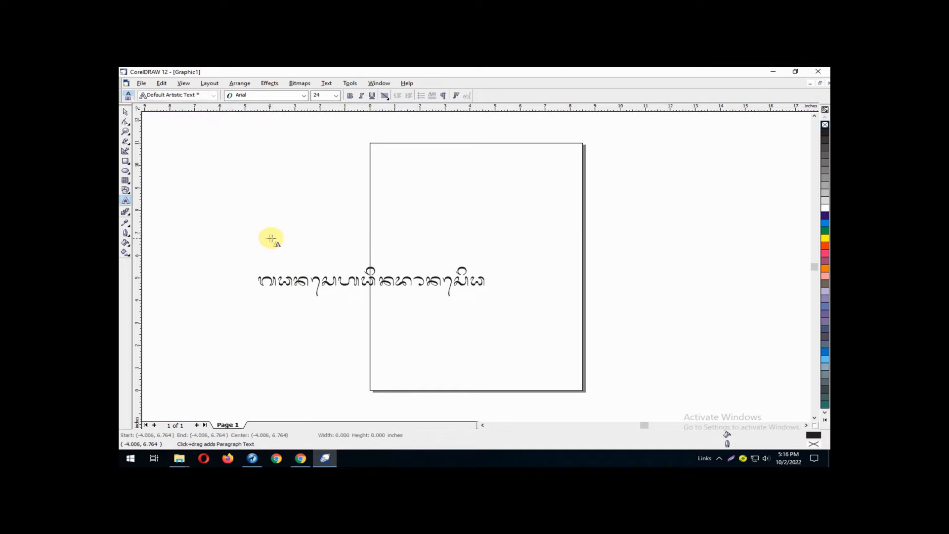
Add the artistic text "Ganesha Indonesia" in 24-point Arial above the Balinese script line
{"action": "type", "text": "Gal"}
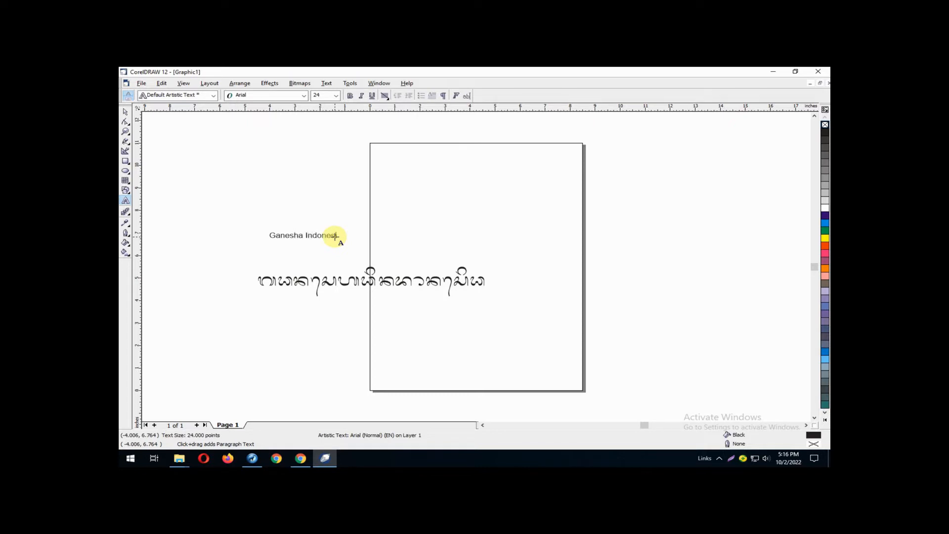
{"action": "left_click", "coordinate": [125, 112]}
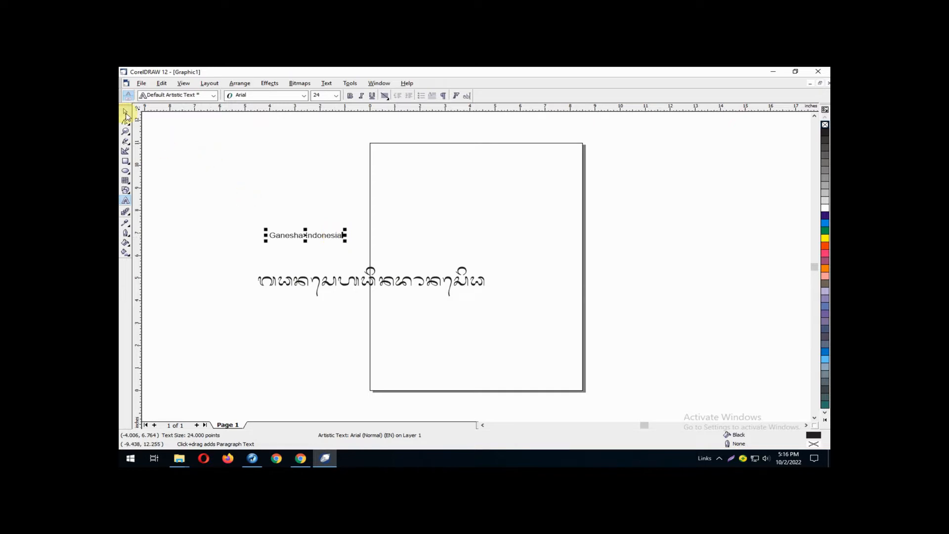
{"action": "left_click", "coordinate": [292, 176]}
Start an import and open the LPK_Ganesha folder on the Data_anak2 (H:) drive
{"action": "left_click", "coordinate": [141, 83]}
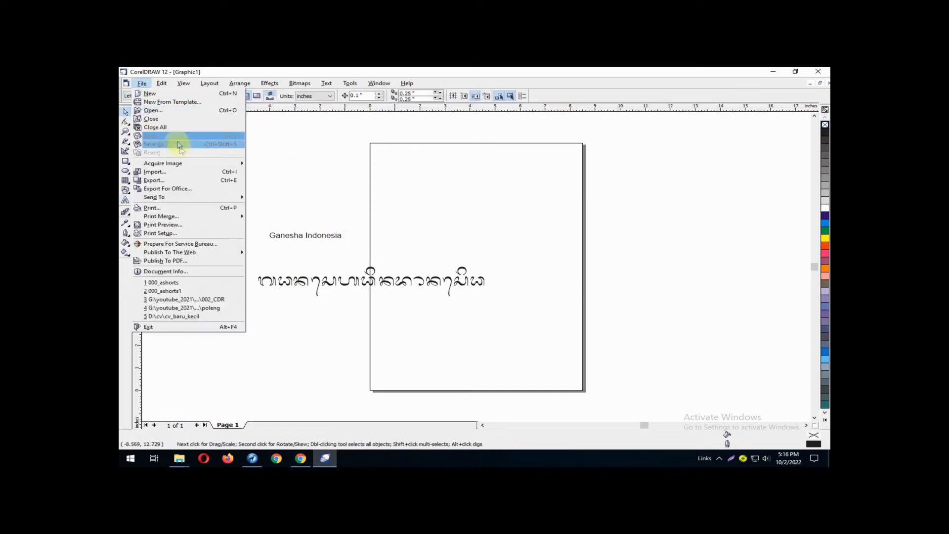
{"action": "left_click", "coordinate": [182, 169]}
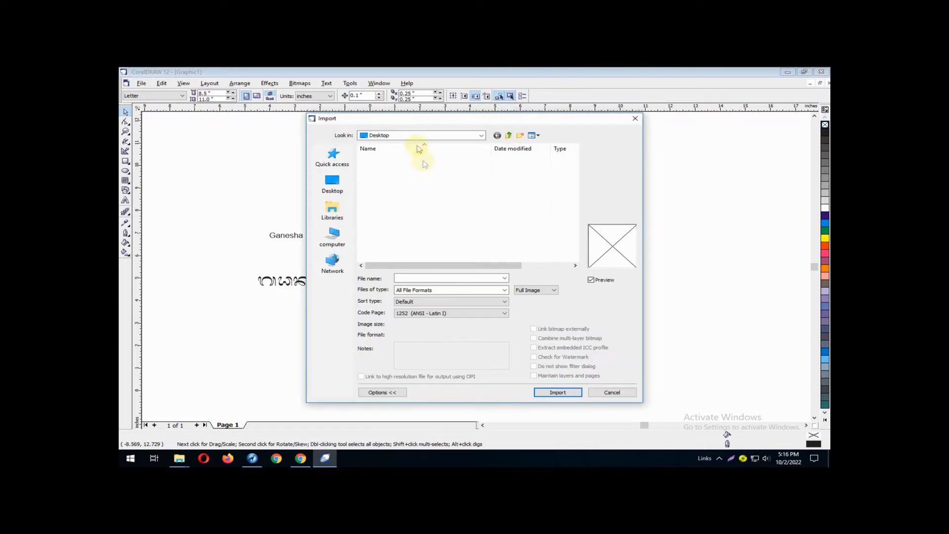
{"action": "left_click", "coordinate": [347, 243]}
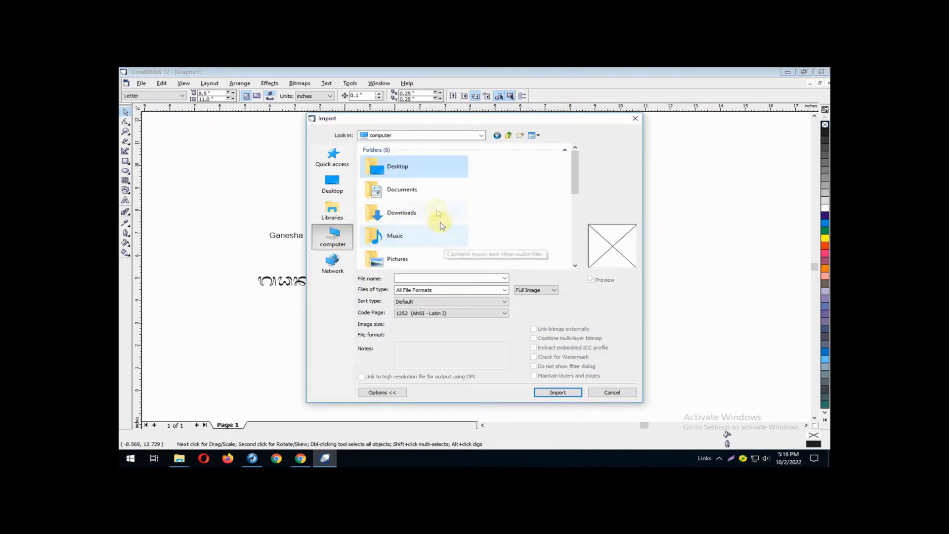
{"action": "scroll", "coordinate": [438, 219], "scroll_direction": "down", "scroll_amount": 5}
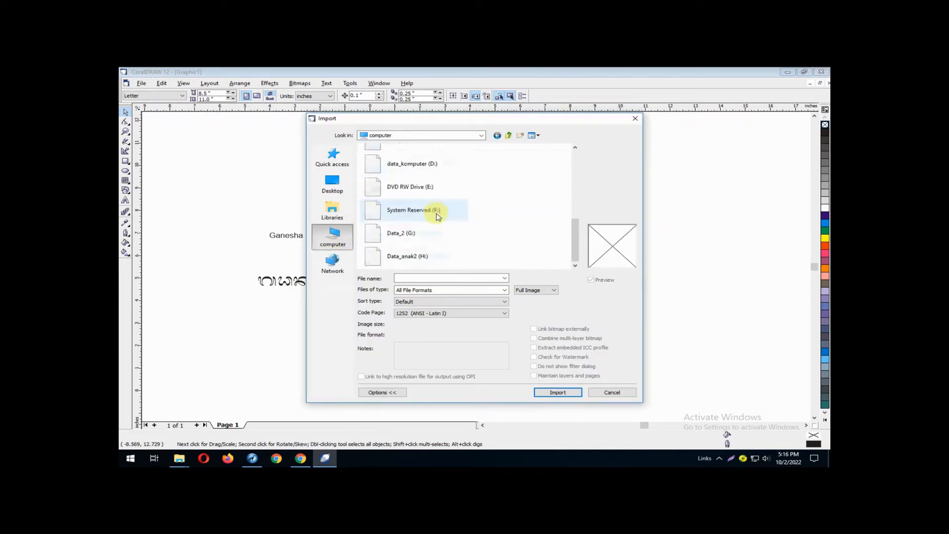
{"action": "double_click", "coordinate": [411, 255]}
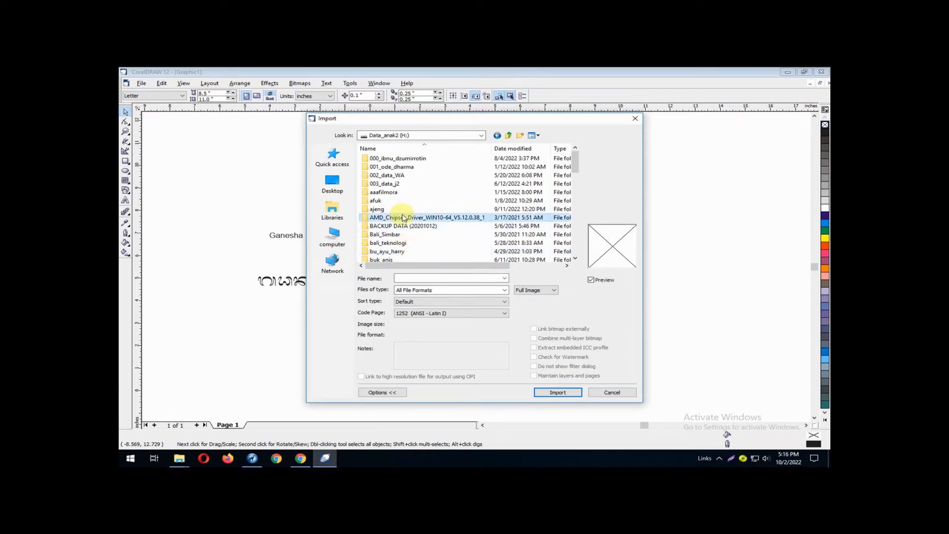
{"action": "type", "text": "lpk"}
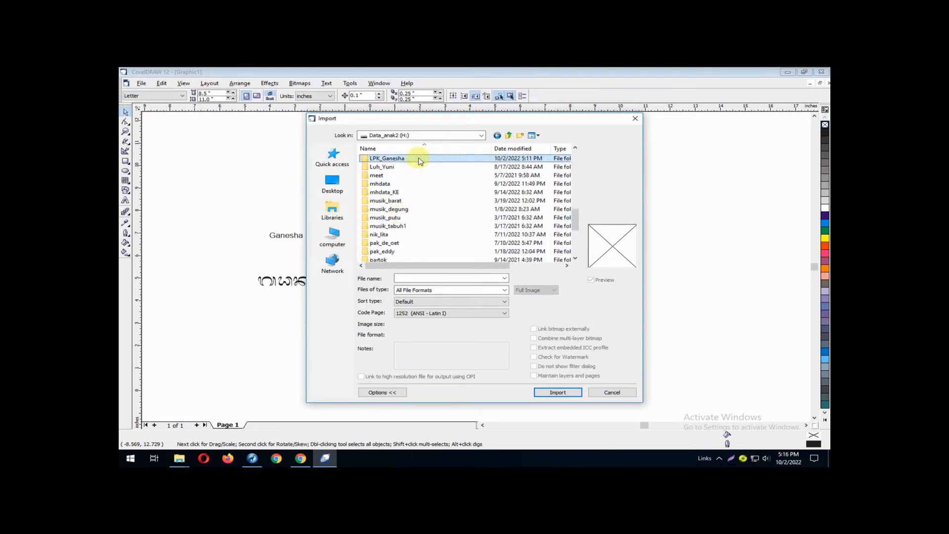
{"action": "double_click", "coordinate": [419, 160]}
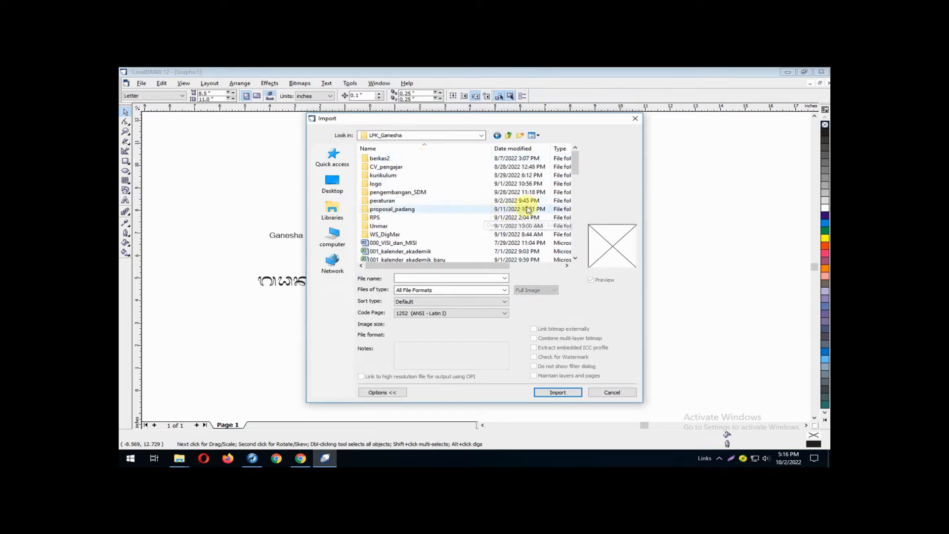
Import the aksara_bali JPG at its original size and place it above the "Ganesha Indonesia" text
{"action": "scroll", "coordinate": [528, 210], "scroll_direction": "down", "scroll_amount": 3}
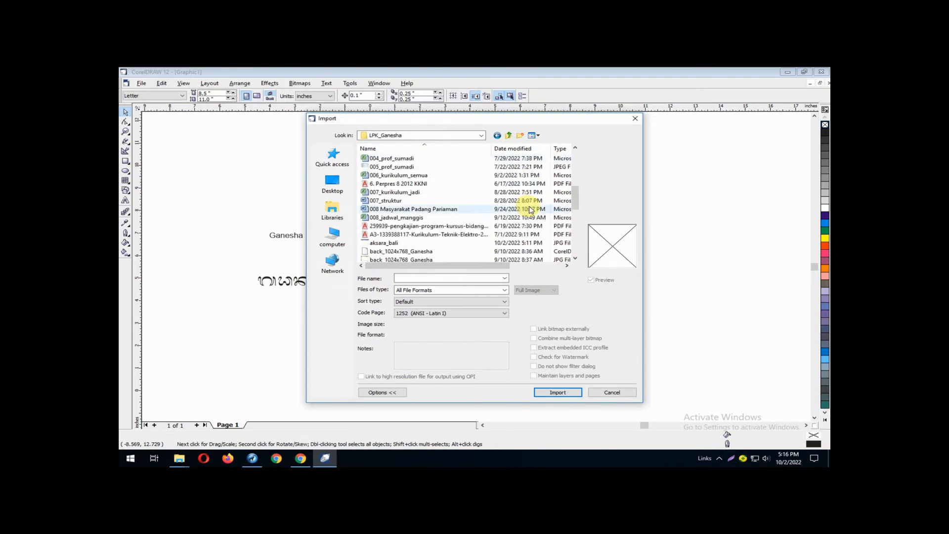
{"action": "left_click", "coordinate": [383, 243]}
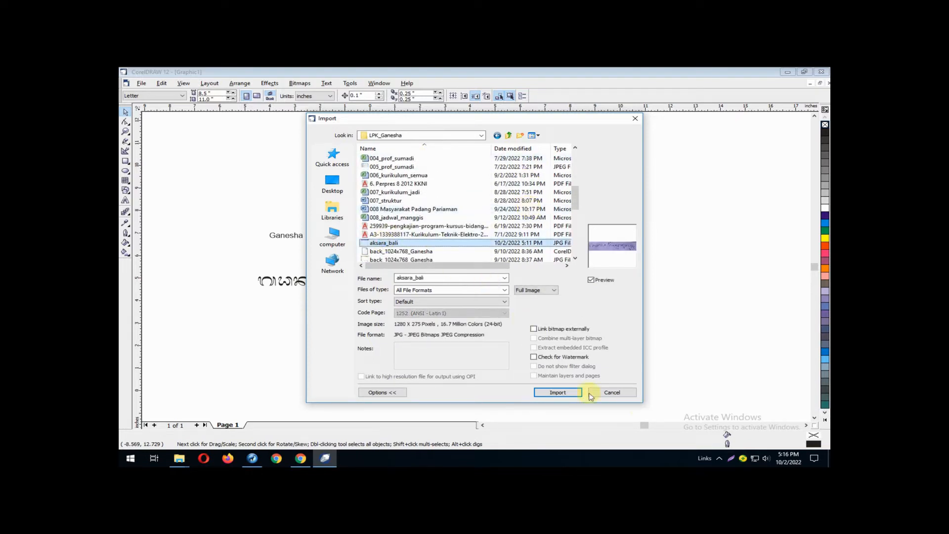
{"action": "left_click", "coordinate": [555, 392]}
{"action": "left_click", "coordinate": [244, 142]}
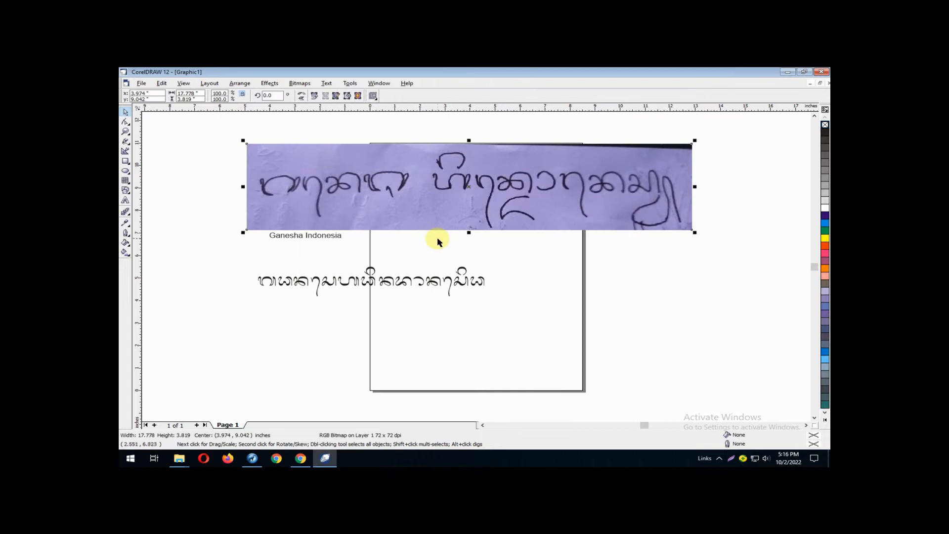
{"action": "left_click", "coordinate": [550, 292]}
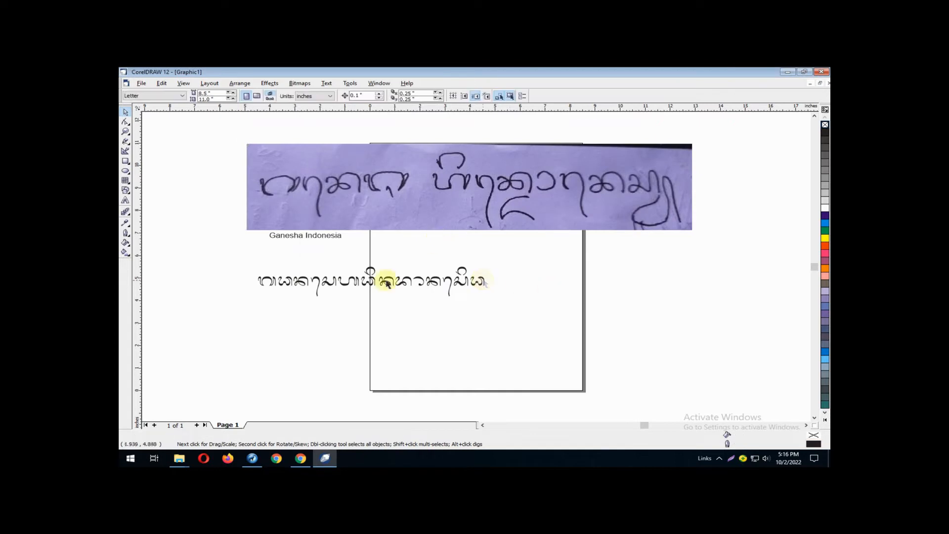
Move the Balinese script text slightly down, away from the "Ganesha Indonesia" caption
{"action": "left_click", "coordinate": [326, 240]}
{"action": "left_click", "coordinate": [384, 287]}
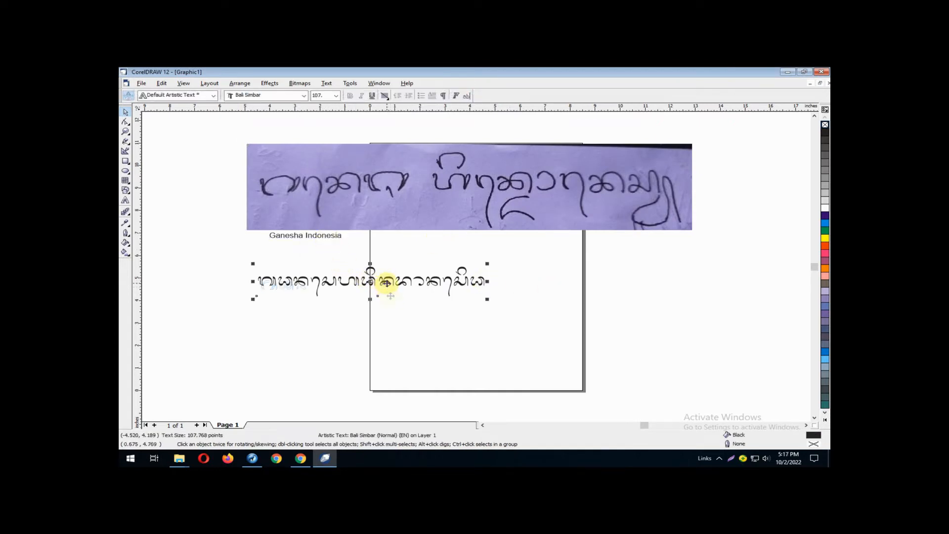
{"action": "left_click_drag", "start_coordinate": [385, 285], "coordinate": [389, 299]}
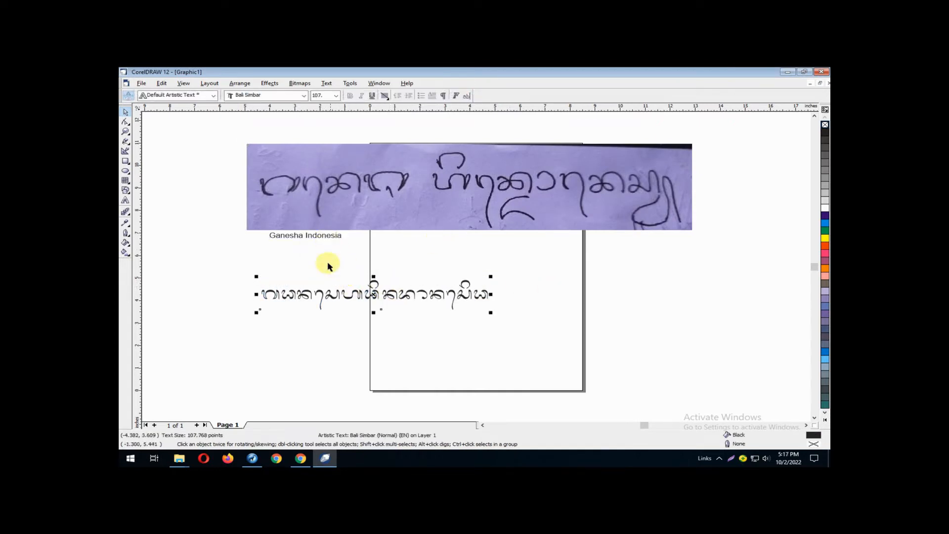
Replace the second character of the Balinese script line with the tailed vowel sign shown second in the handwritten reference
{"action": "left_click", "coordinate": [126, 200]}
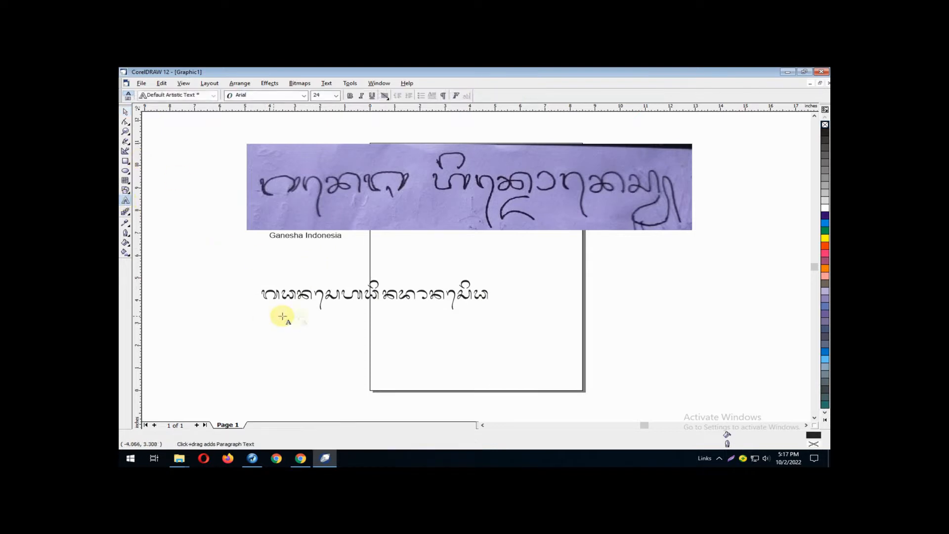
{"action": "left_click", "coordinate": [321, 296]}
{"action": "key", "text": "shift+Left"}
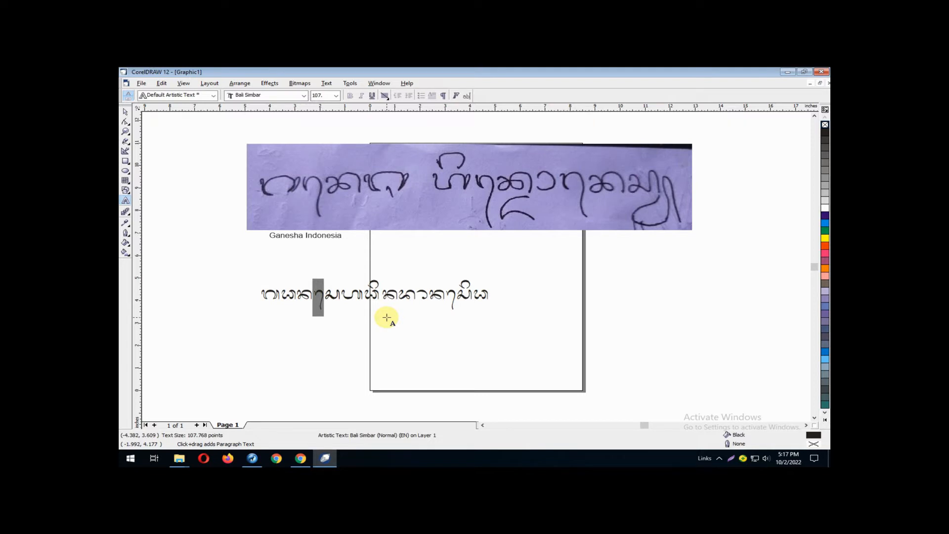
{"action": "key", "text": "Left"}
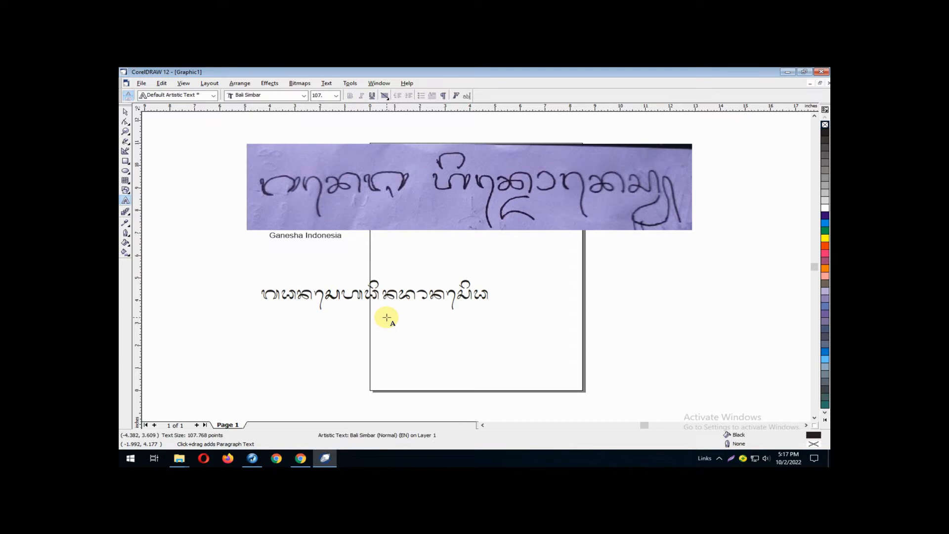
{"action": "key", "text": "shift+Left"}
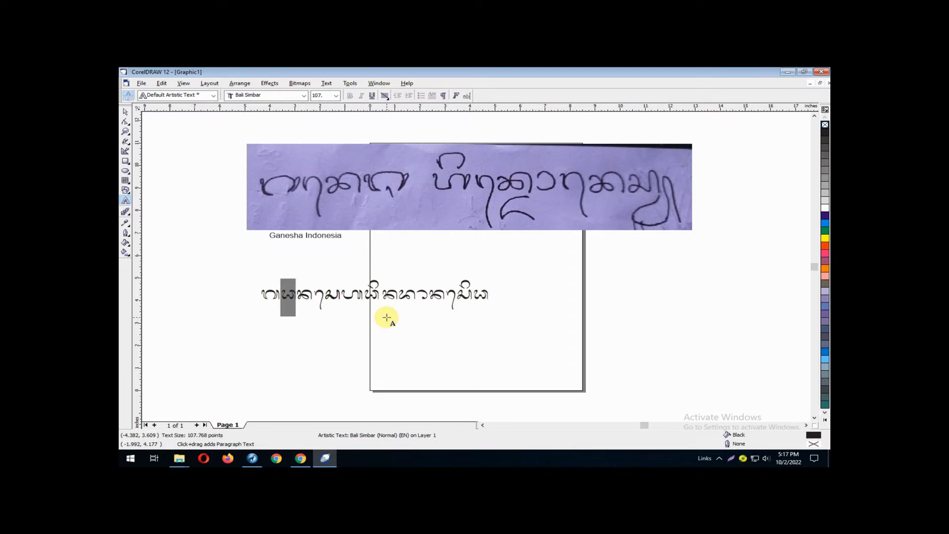
{"action": "type", "text": "r"}
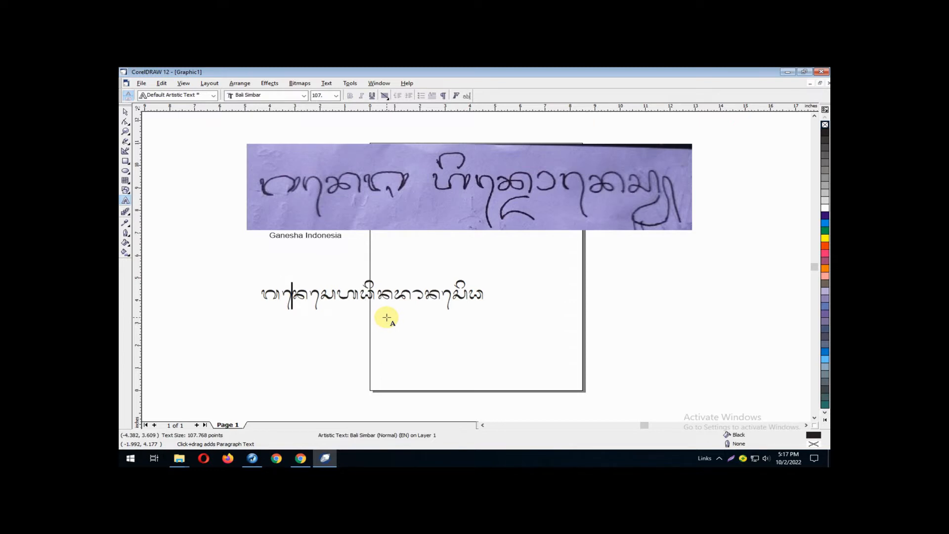
Place the text cursor after the line's third character and set Insert Character to the Bali Simbar font with code page 65001 (UTF-8)
{"action": "key", "text": "Right"}
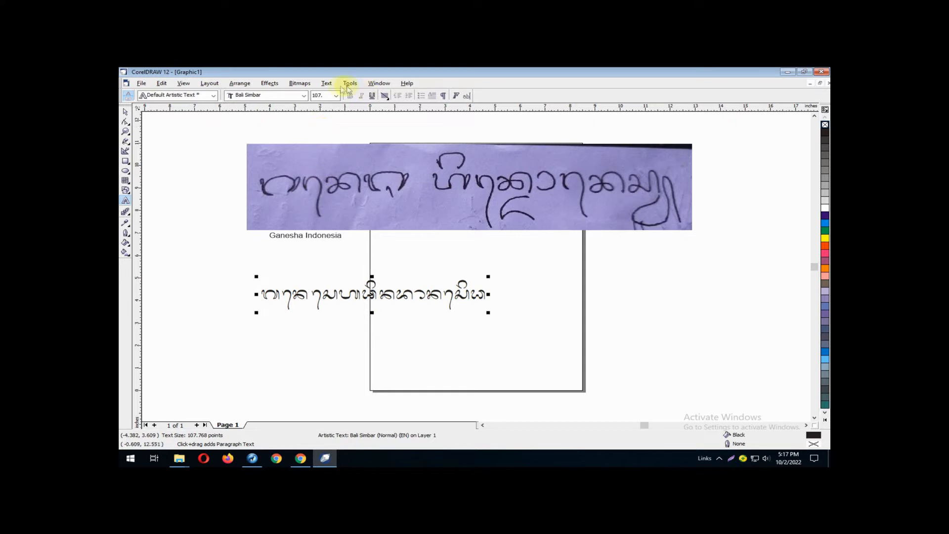
{"action": "left_click", "coordinate": [327, 83]}
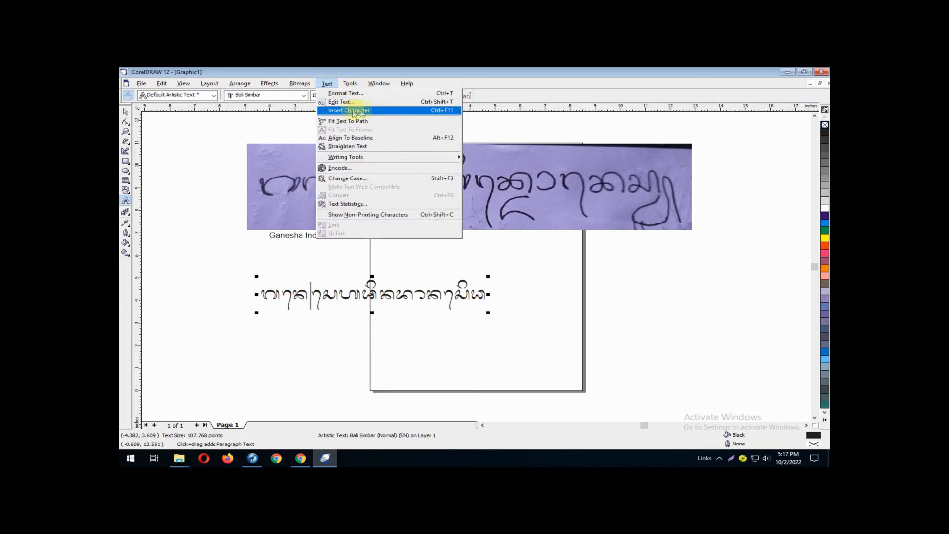
{"action": "left_click", "coordinate": [749, 186]}
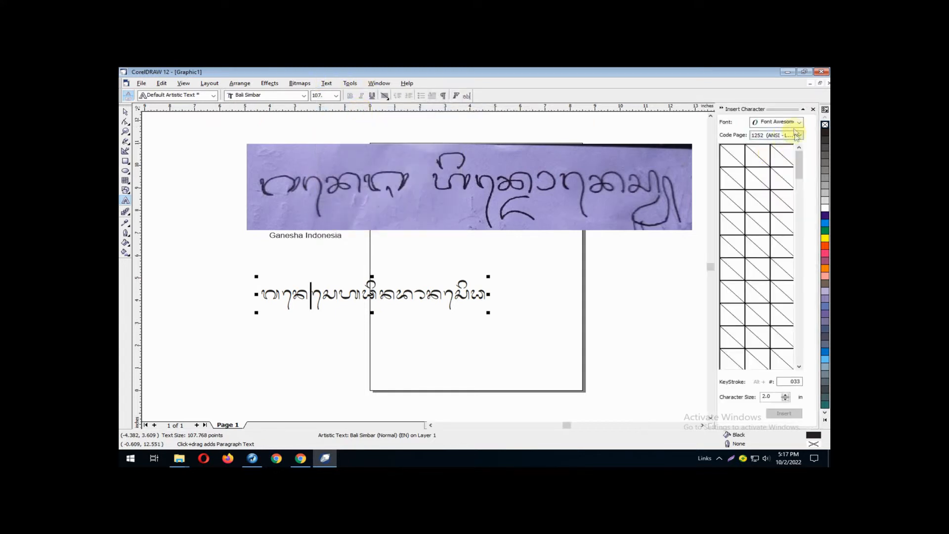
{"action": "left_click", "coordinate": [798, 135]}
{"action": "scroll", "coordinate": [785, 283], "scroll_direction": "down", "scroll_amount": 20}
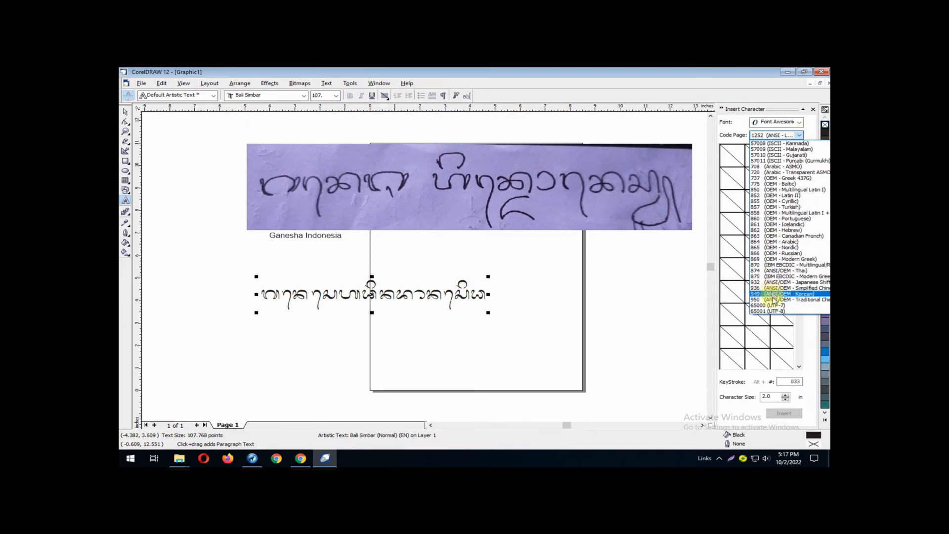
{"action": "left_click", "coordinate": [769, 310]}
{"action": "left_click", "coordinate": [798, 123]}
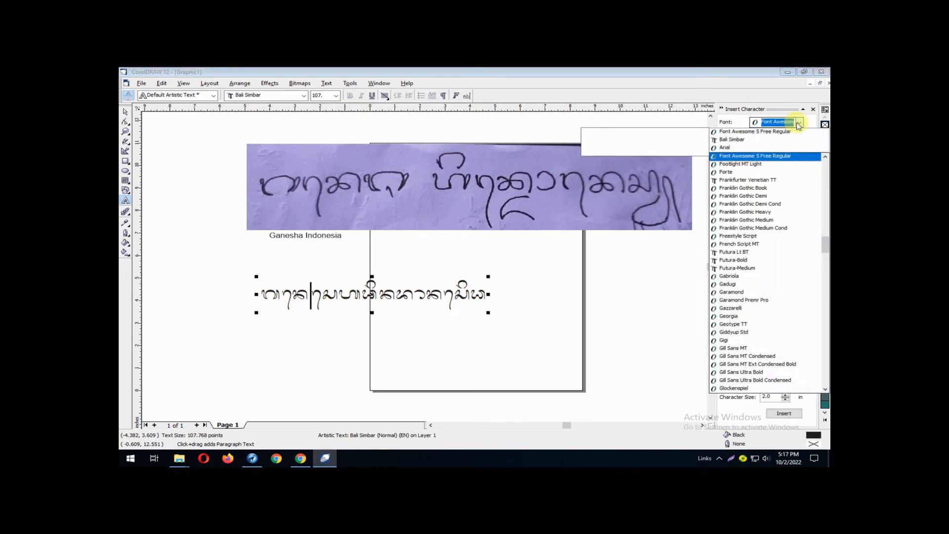
{"action": "left_click_drag", "start_coordinate": [827, 248], "coordinate": [827, 187]}
{"action": "left_click", "coordinate": [773, 203]}
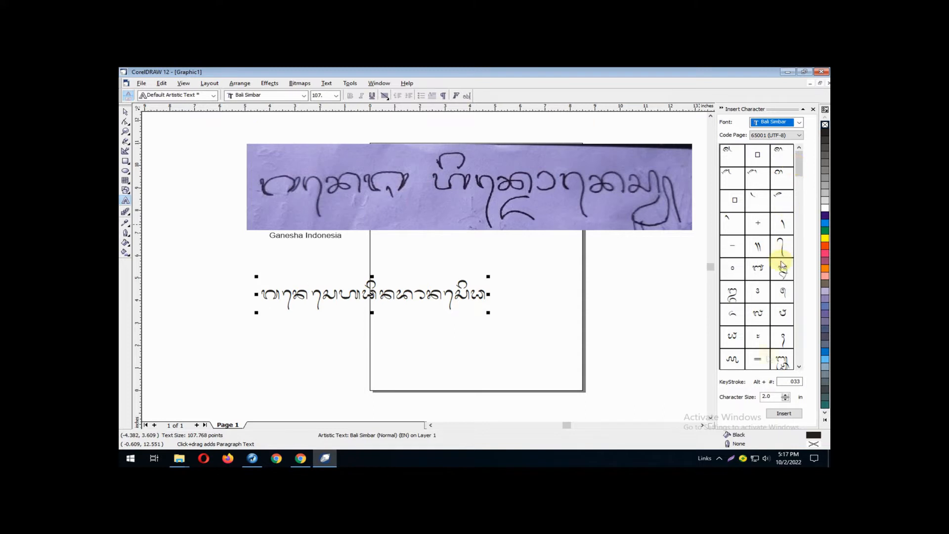
Look through the Bali Simbar character set for glyphs that match the handwritten reference image
{"action": "left_click", "coordinate": [799, 366]}
{"action": "left_click", "coordinate": [799, 367]}
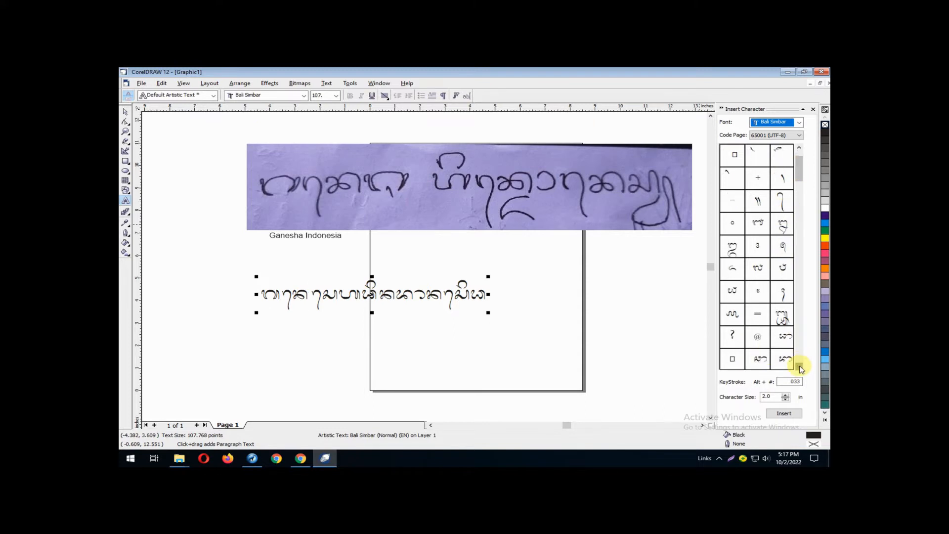
{"action": "left_click", "coordinate": [799, 367]}
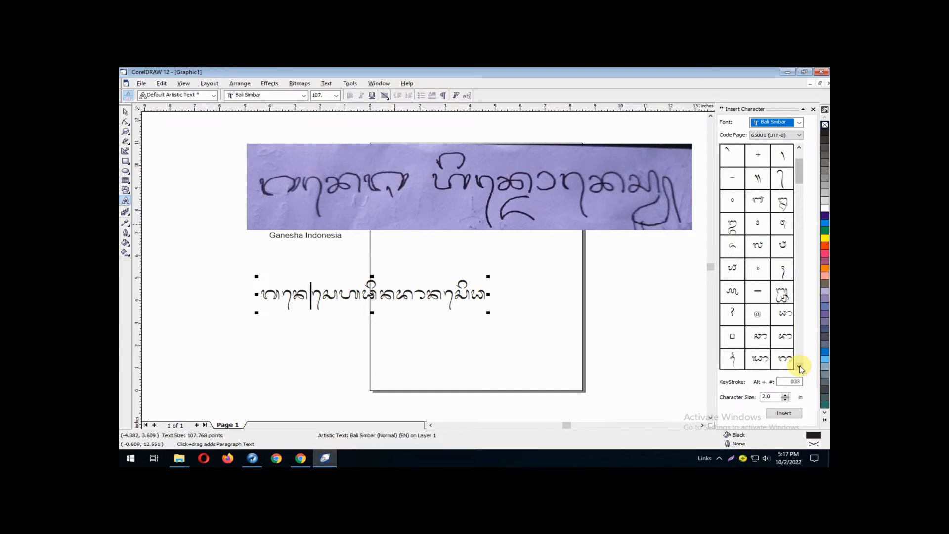
{"action": "left_click", "coordinate": [799, 367]}
{"action": "left_click", "coordinate": [799, 367]}
{"action": "left_click", "coordinate": [799, 367]}
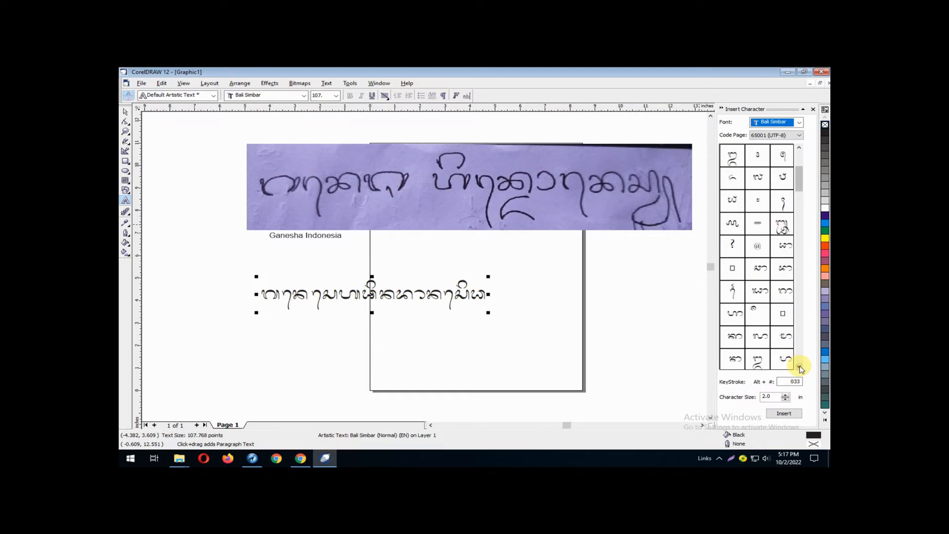
{"action": "left_click", "coordinate": [799, 366]}
{"action": "left_click", "coordinate": [799, 367]}
{"action": "left_click", "coordinate": [799, 366]}
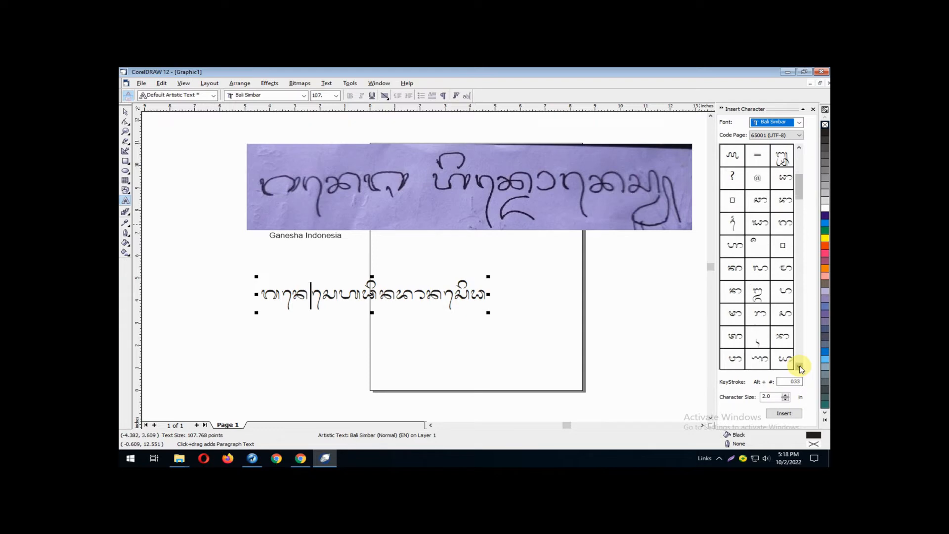
{"action": "left_click", "coordinate": [799, 366]}
{"action": "left_click", "coordinate": [799, 366]}
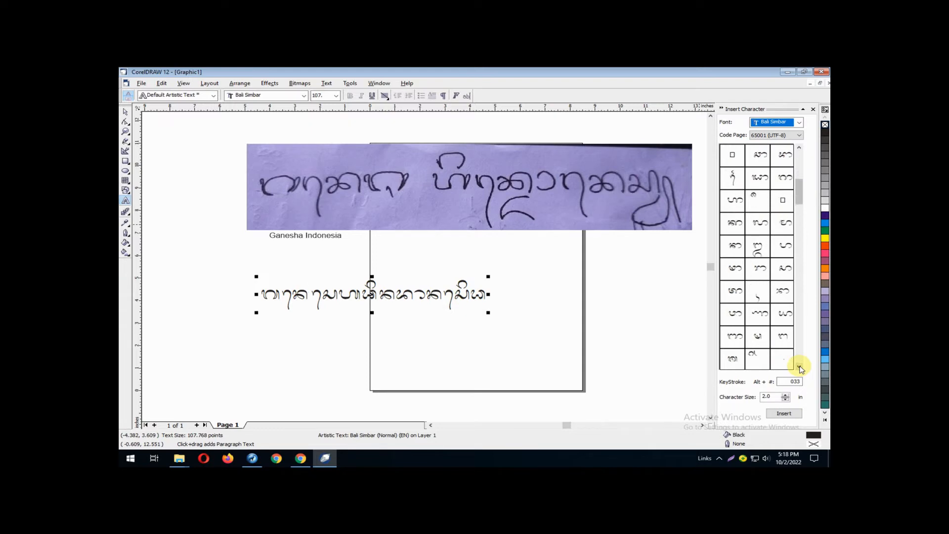
{"action": "left_click", "coordinate": [799, 367]}
{"action": "left_click", "coordinate": [799, 366]}
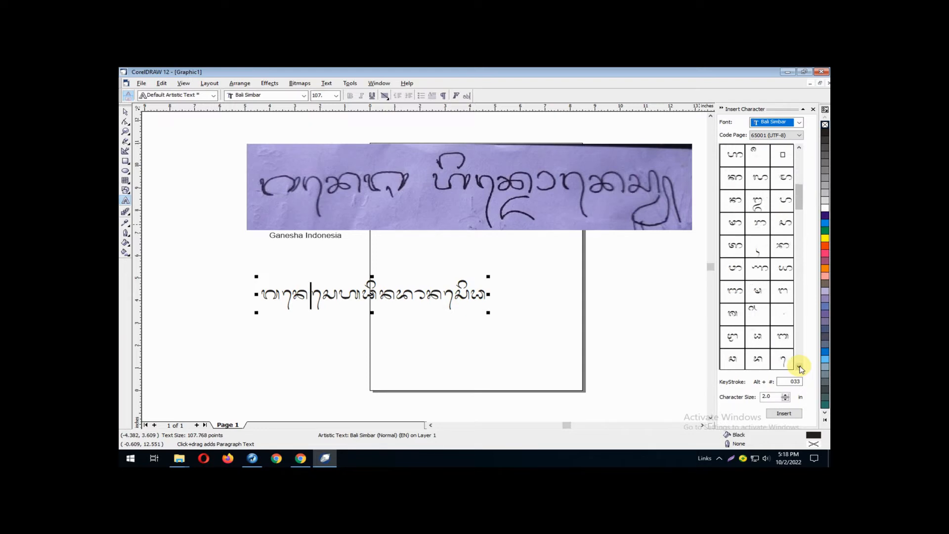
{"action": "left_click", "coordinate": [799, 367]}
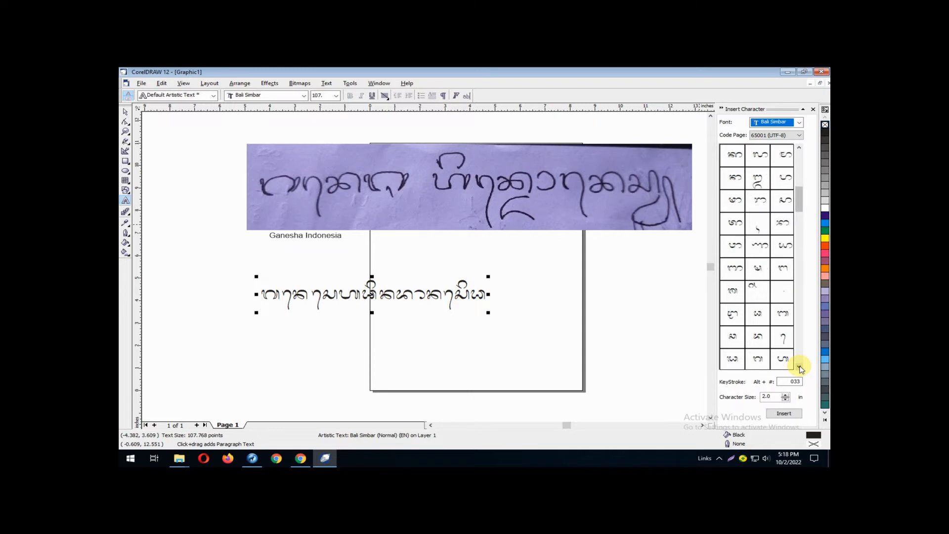
{"action": "left_click", "coordinate": [799, 367]}
{"action": "left_click", "coordinate": [799, 367]}
{"action": "left_click", "coordinate": [799, 366]}
{"action": "left_click", "coordinate": [799, 367]}
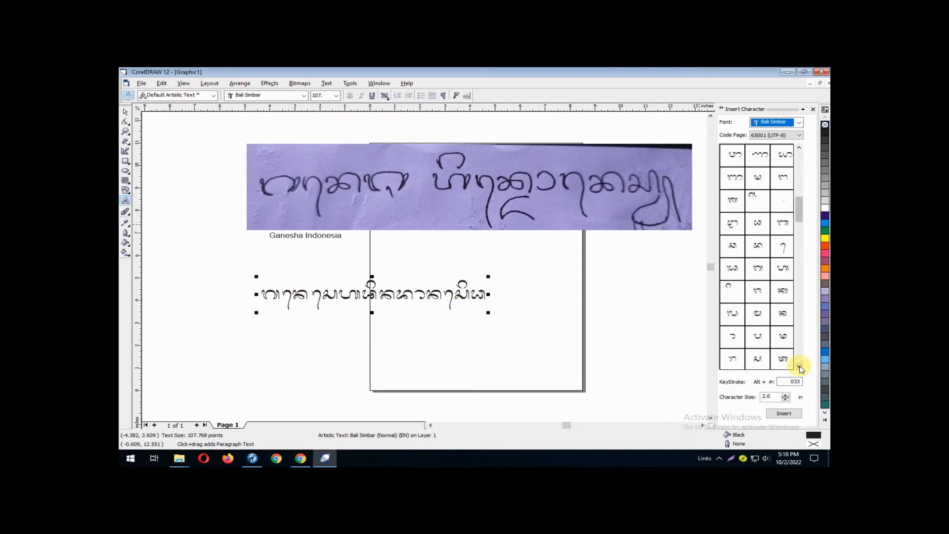
{"action": "left_click", "coordinate": [799, 367]}
{"action": "left_click", "coordinate": [799, 366]}
{"action": "left_click", "coordinate": [799, 367]}
{"action": "left_click", "coordinate": [799, 366]}
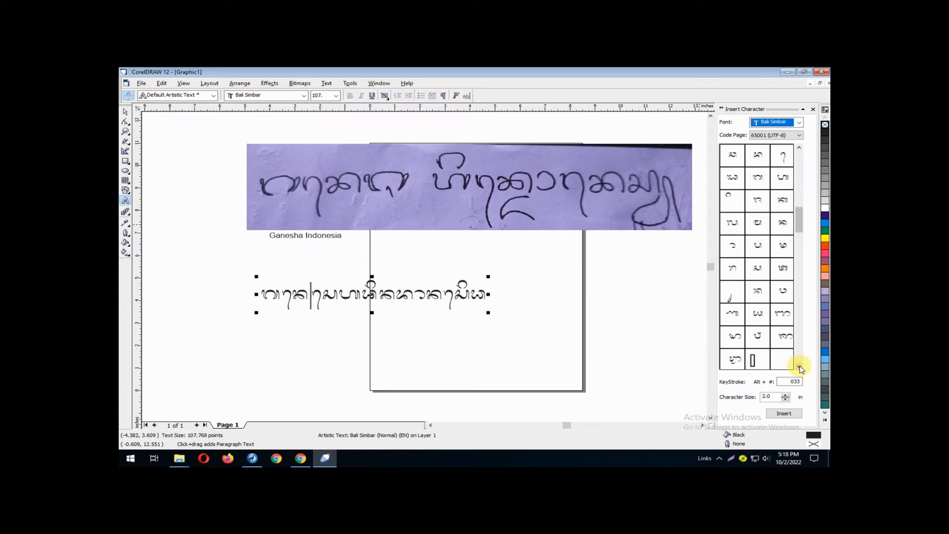
{"action": "left_click", "coordinate": [799, 367]}
{"action": "left_click", "coordinate": [799, 366]}
{"action": "left_click", "coordinate": [799, 366]}
{"action": "left_click", "coordinate": [799, 367]}
{"action": "left_click", "coordinate": [799, 367]}
{"action": "left_click", "coordinate": [799, 367]}
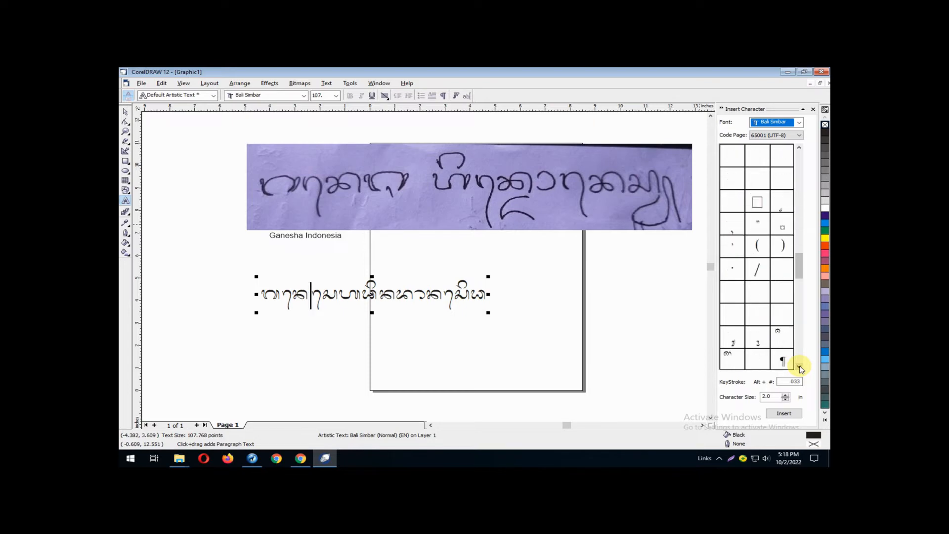
{"action": "left_click", "coordinate": [799, 367]}
{"action": "left_click", "coordinate": [799, 367]}
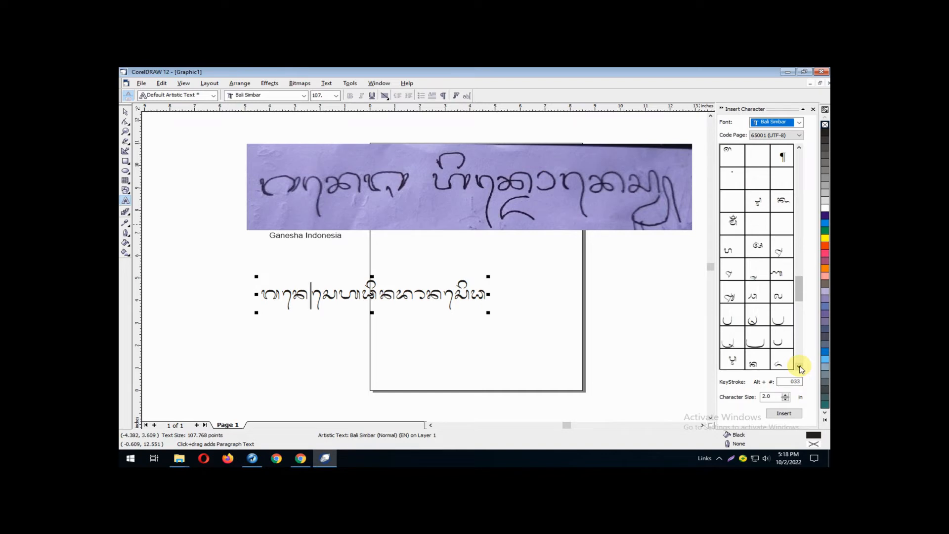
{"action": "left_click", "coordinate": [799, 366]}
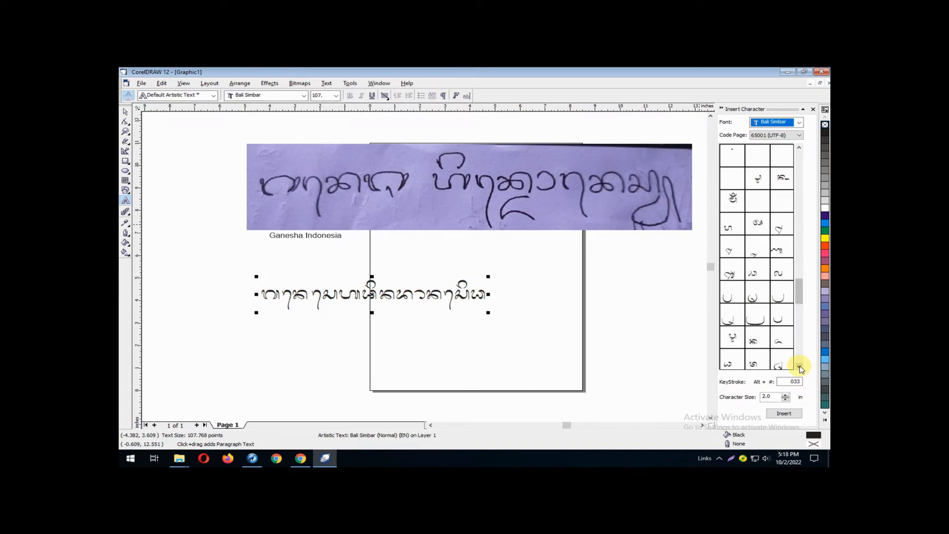
{"action": "left_click", "coordinate": [799, 366]}
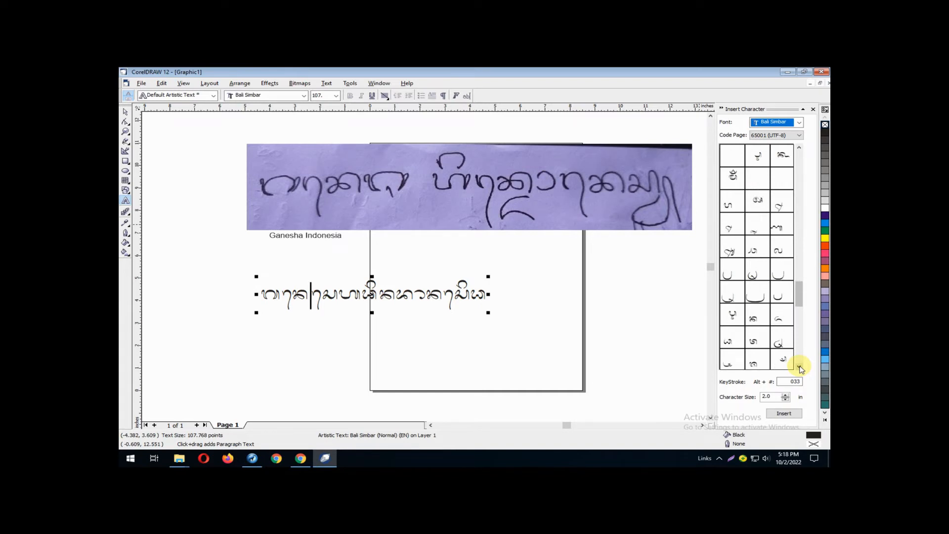
{"action": "left_click", "coordinate": [800, 366]}
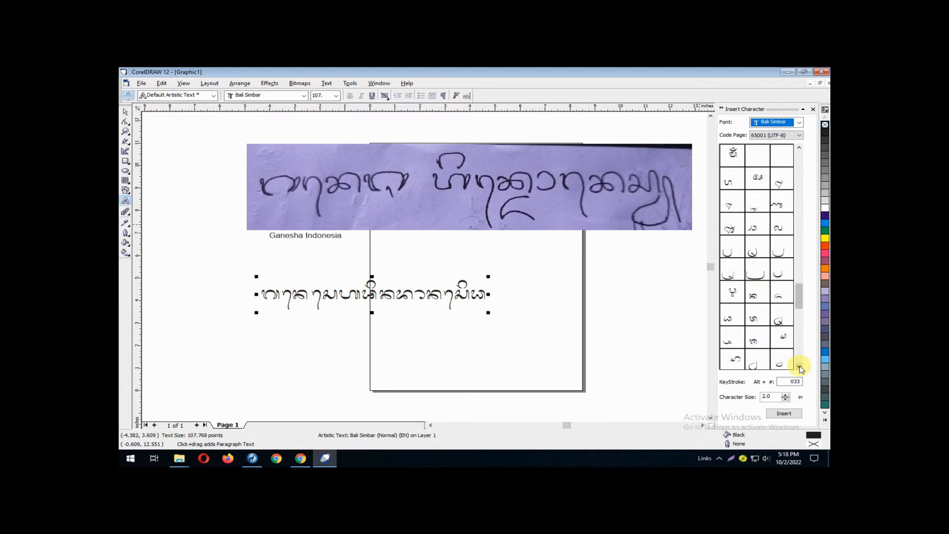
{"action": "left_click", "coordinate": [799, 366]}
{"action": "left_click", "coordinate": [799, 367]}
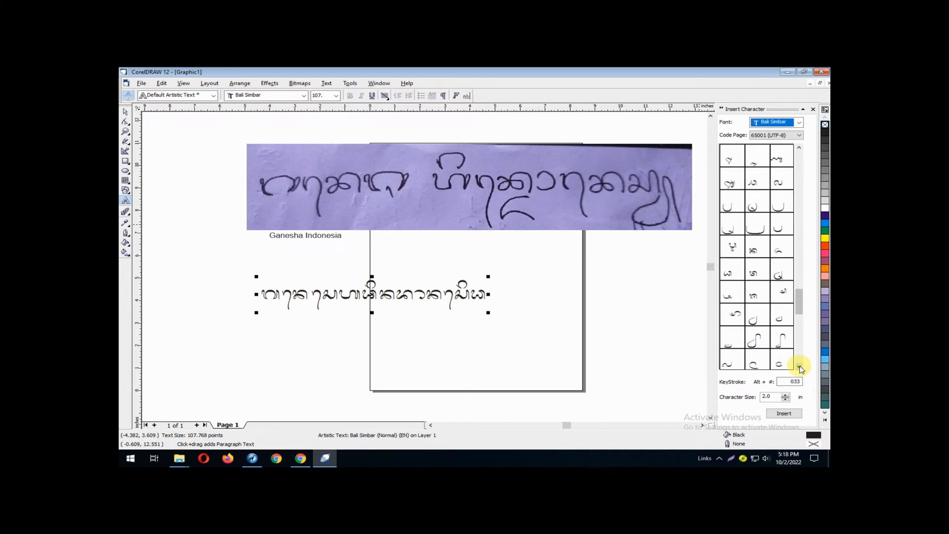
{"action": "left_click", "coordinate": [799, 366]}
{"action": "left_click", "coordinate": [800, 367]}
{"action": "left_click", "coordinate": [799, 367]}
{"action": "left_click", "coordinate": [800, 366]}
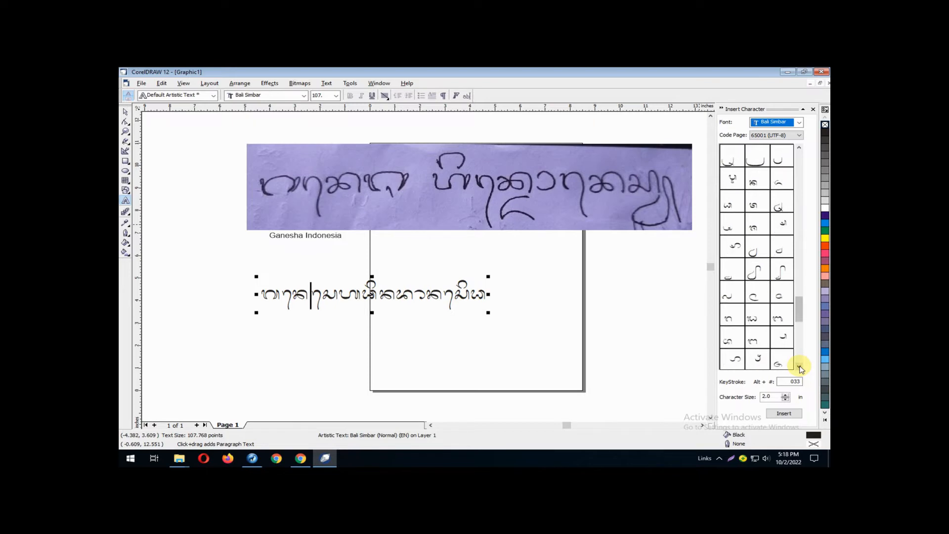
{"action": "left_click", "coordinate": [799, 367]}
{"action": "left_click", "coordinate": [800, 367]}
{"action": "left_click", "coordinate": [799, 367]}
{"action": "left_click", "coordinate": [799, 367]}
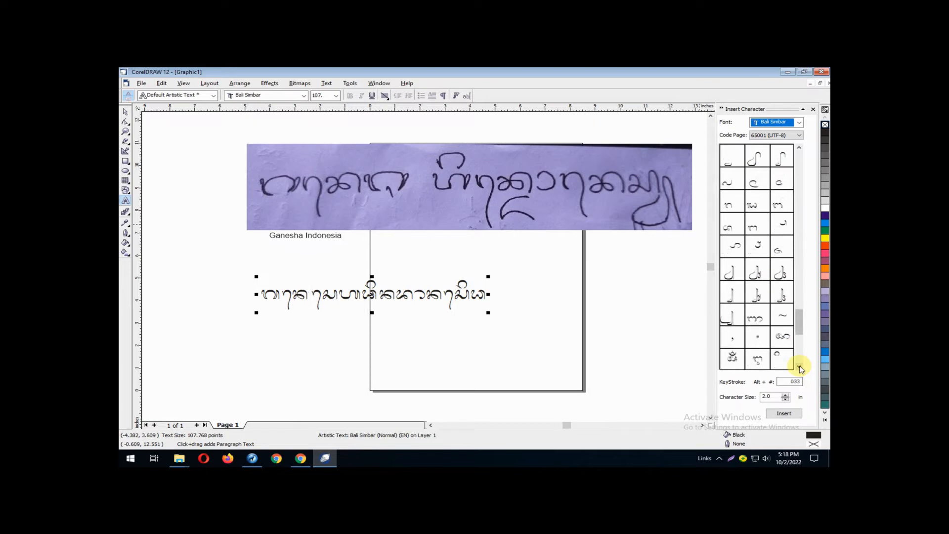
{"action": "left_click", "coordinate": [799, 367]}
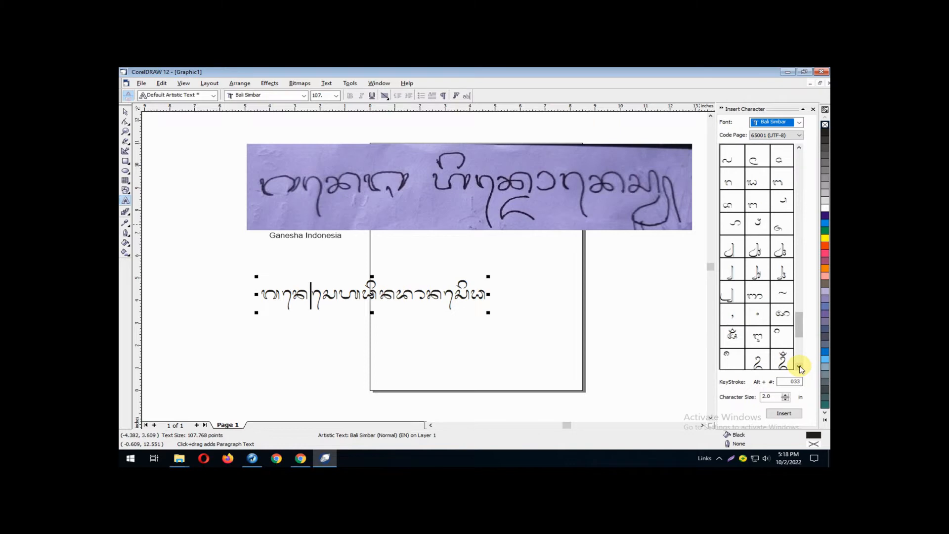
{"action": "left_click", "coordinate": [799, 367]}
{"action": "left_click", "coordinate": [800, 367]}
{"action": "left_click", "coordinate": [799, 366]}
{"action": "left_click", "coordinate": [799, 366]}
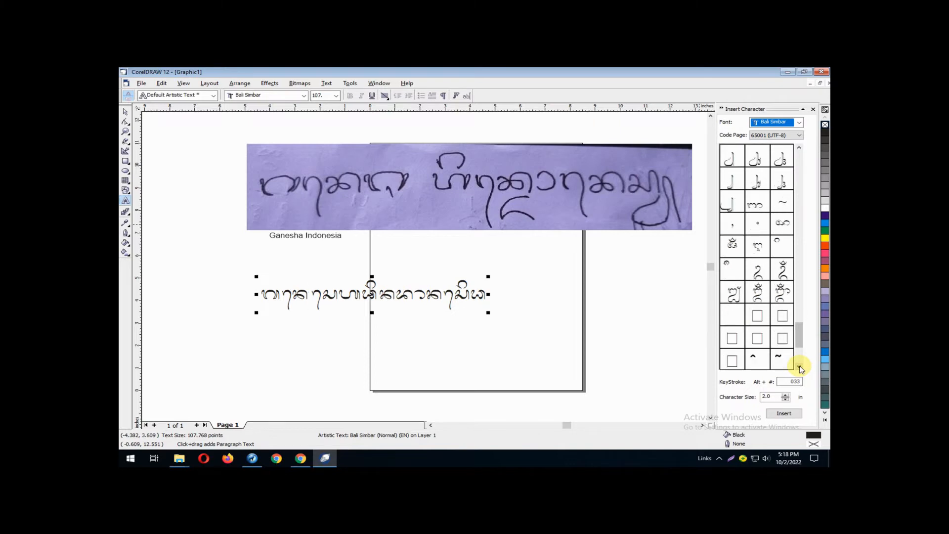
{"action": "left_click", "coordinate": [799, 367]}
{"action": "left_click", "coordinate": [799, 367]}
{"action": "left_click", "coordinate": [800, 366]}
{"action": "left_click", "coordinate": [799, 367]}
{"action": "left_click", "coordinate": [799, 367]}
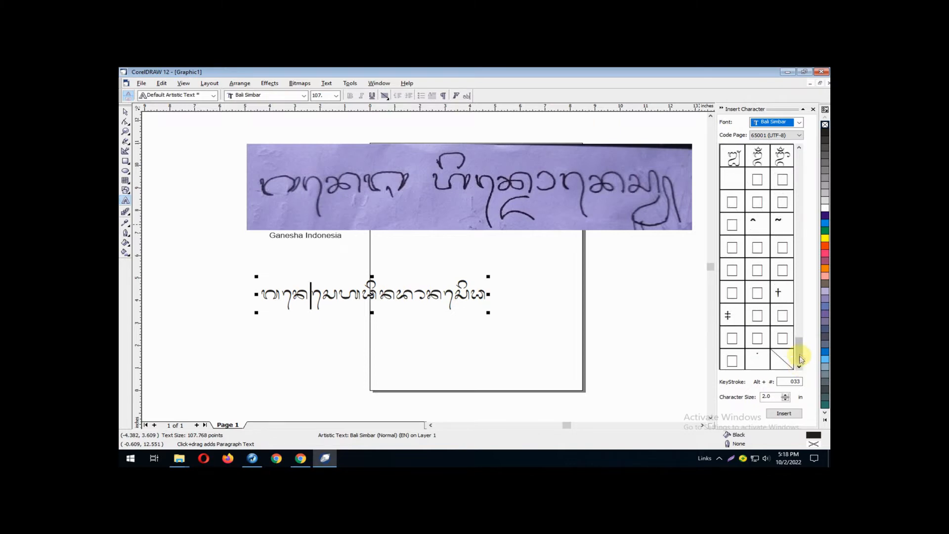
{"action": "left_click_drag", "start_coordinate": [801, 359], "coordinate": [802, 337]}
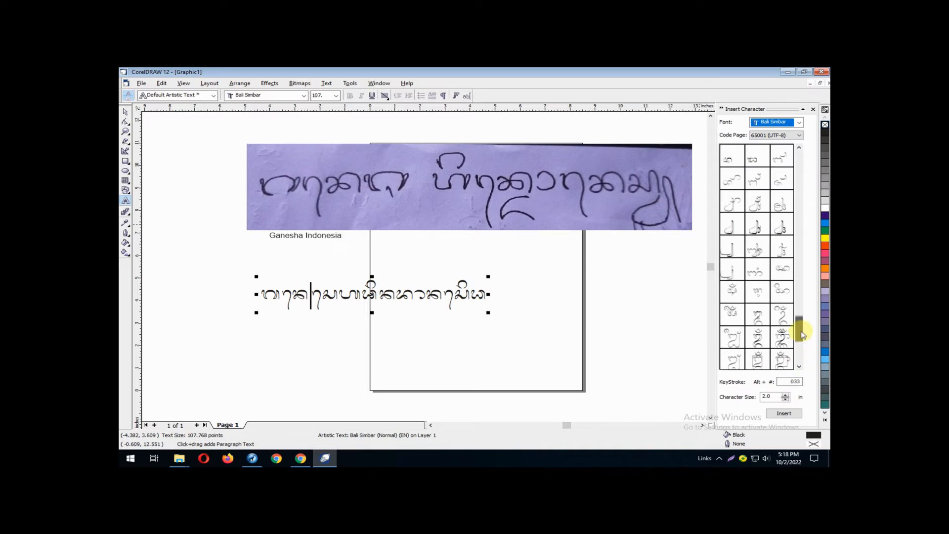
{"action": "left_click_drag", "start_coordinate": [802, 336], "coordinate": [807, 312]}
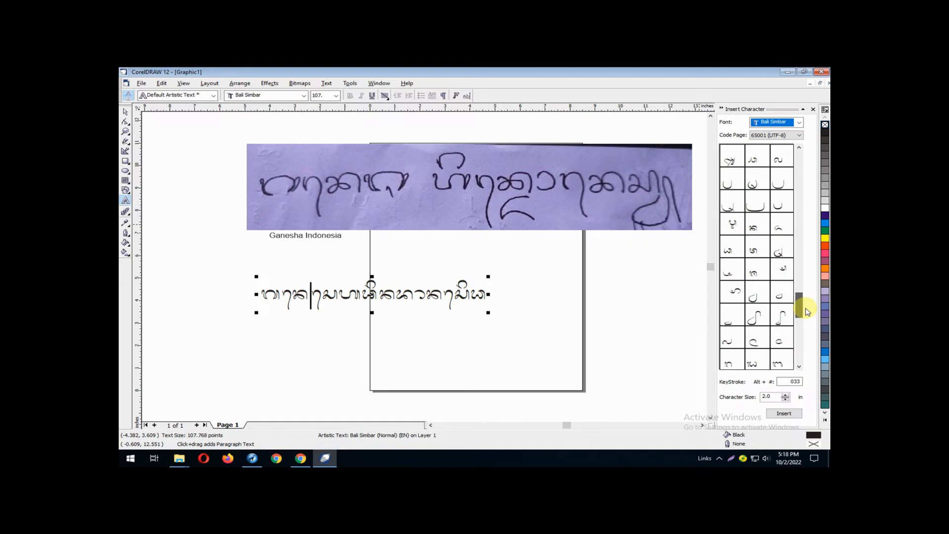
{"action": "left_click_drag", "start_coordinate": [808, 310], "coordinate": [808, 299]}
{"action": "left_click", "coordinate": [799, 147]}
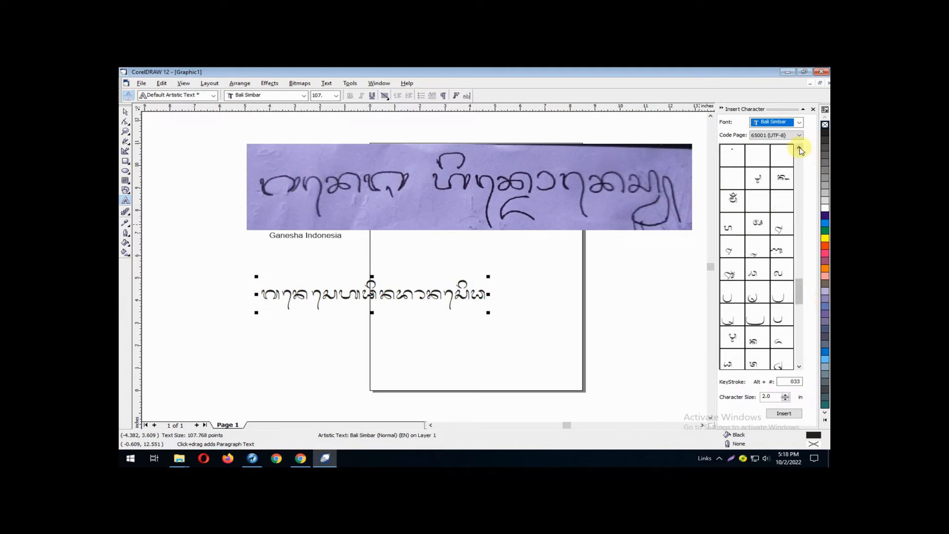
{"action": "left_click", "coordinate": [799, 147]}
{"action": "left_click", "coordinate": [799, 148]}
{"action": "left_click", "coordinate": [799, 147]}
{"action": "left_click", "coordinate": [799, 148]}
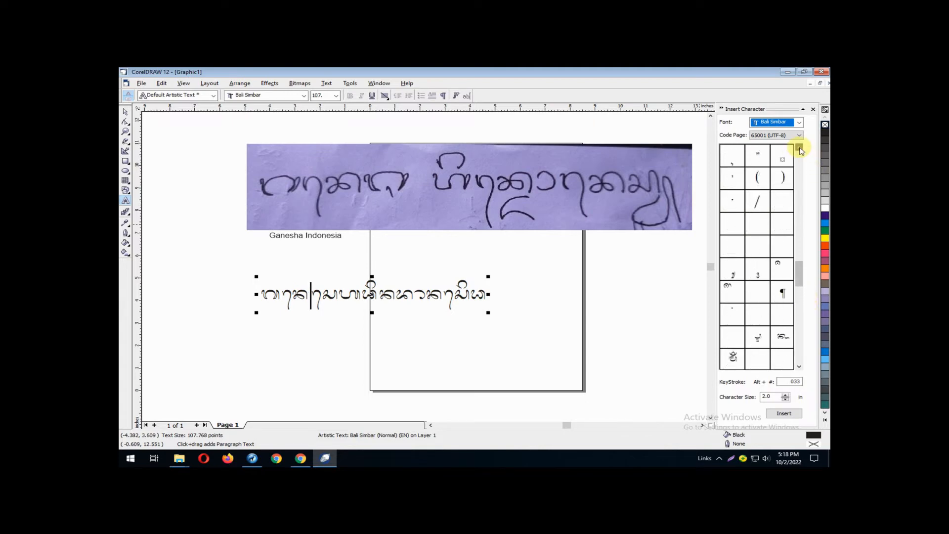
Insert the Bali Simbar glyph with keystroke code 093 after the third character of the Balinese script line
{"action": "left_click", "coordinate": [799, 147]}
{"action": "left_click", "coordinate": [799, 147]}
{"action": "left_click", "coordinate": [800, 147]}
{"action": "left_click", "coordinate": [799, 147]}
{"action": "left_click", "coordinate": [799, 147]}
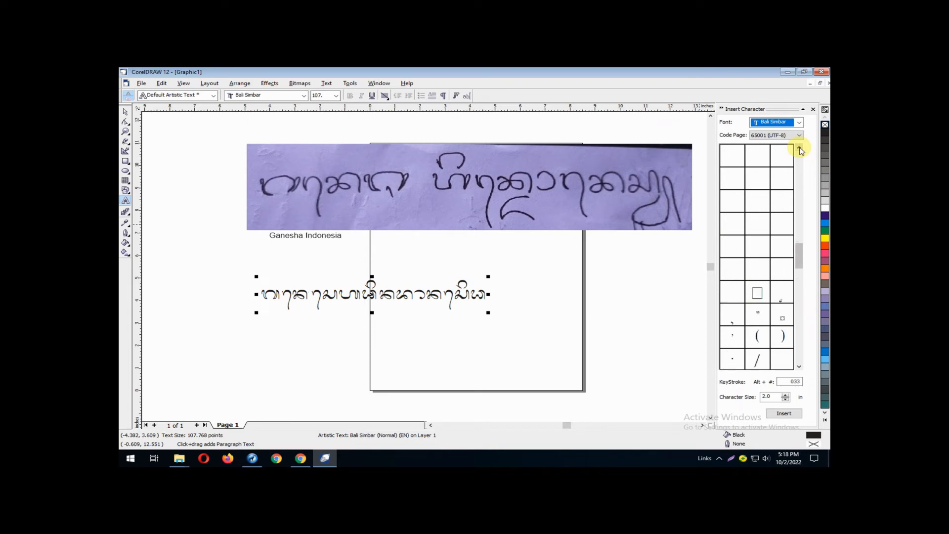
{"action": "left_click", "coordinate": [799, 147]}
{"action": "left_click", "coordinate": [799, 147]}
{"action": "left_click", "coordinate": [799, 148]}
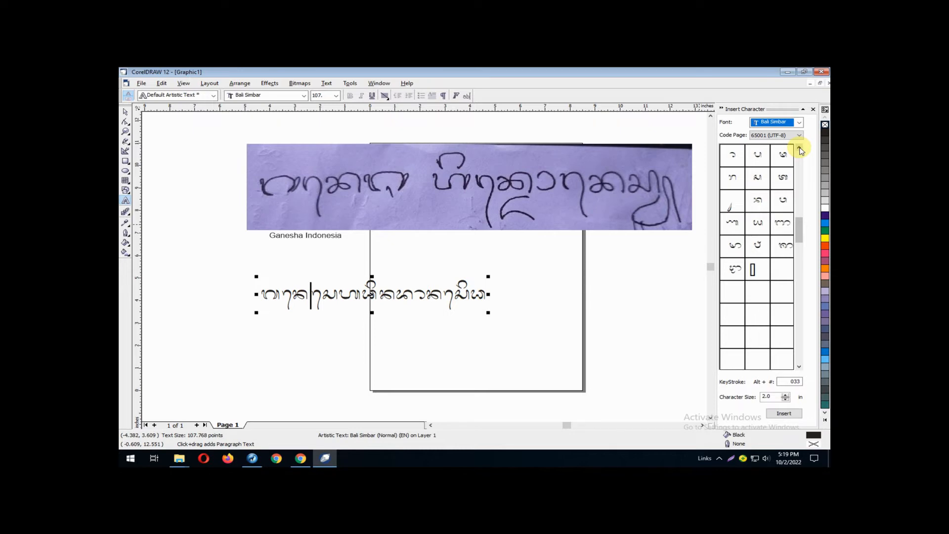
{"action": "left_click", "coordinate": [799, 148]}
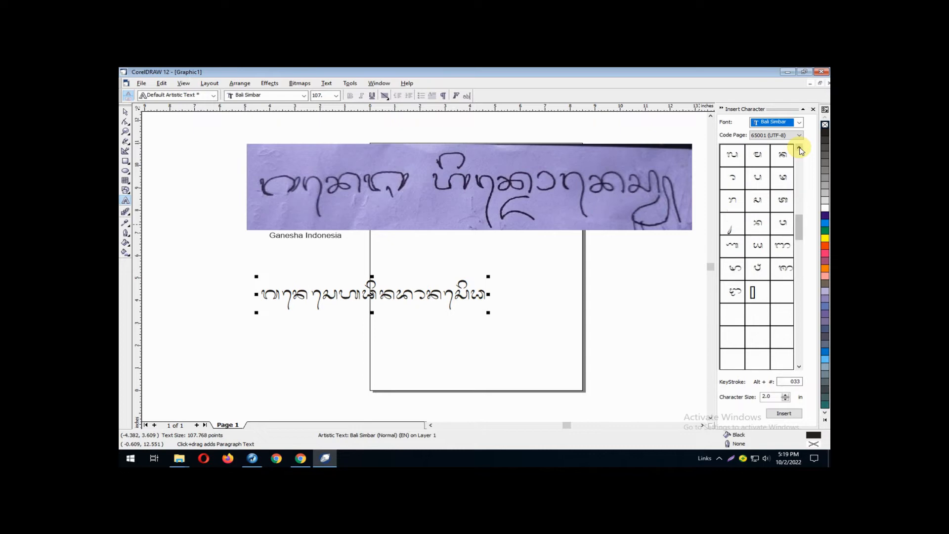
{"action": "left_click", "coordinate": [799, 148]}
{"action": "left_click", "coordinate": [799, 147]}
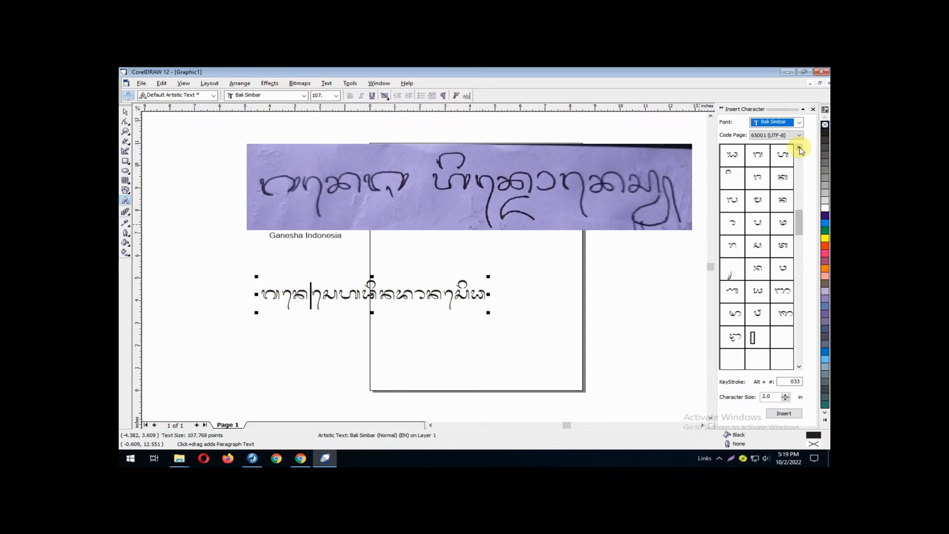
{"action": "left_click", "coordinate": [799, 147]}
{"action": "left_click", "coordinate": [799, 148]}
{"action": "left_click", "coordinate": [799, 148]}
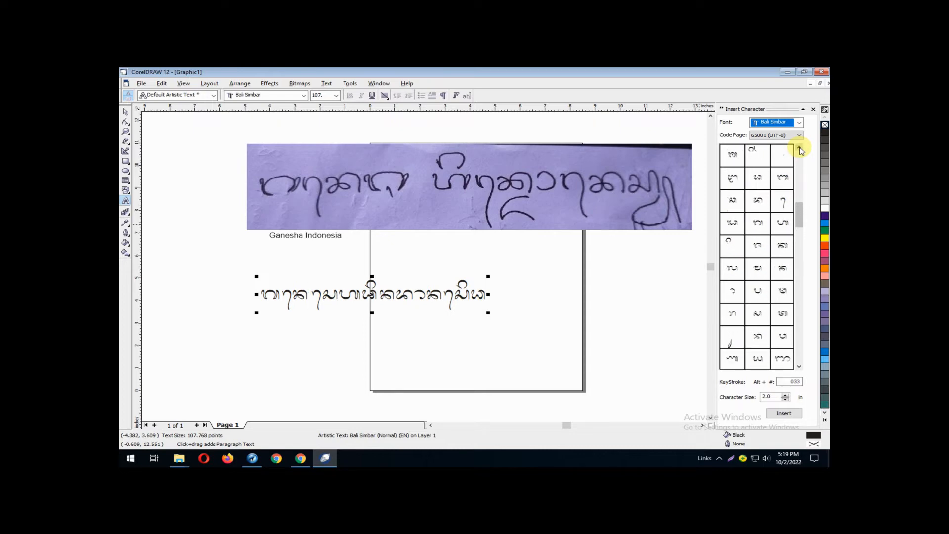
{"action": "left_click", "coordinate": [799, 148]}
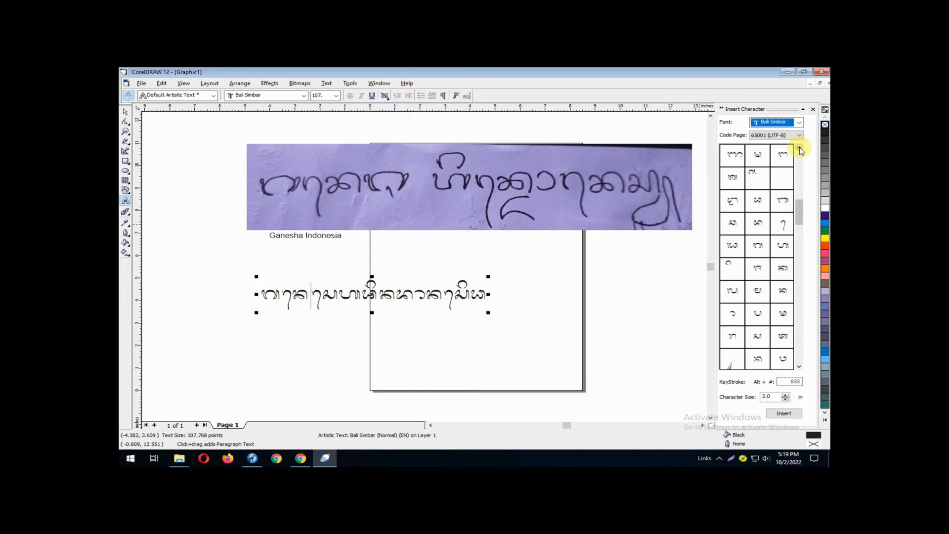
{"action": "left_click", "coordinate": [731, 177]}
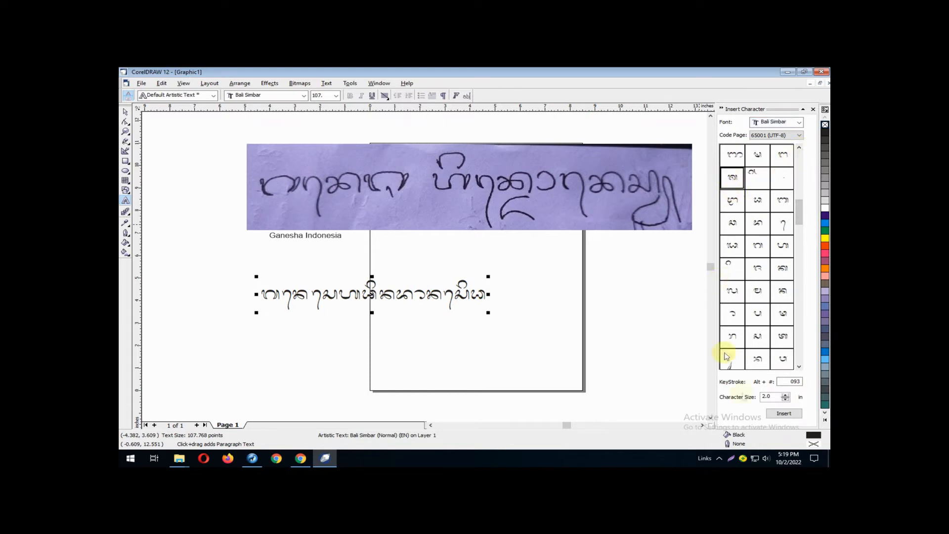
{"action": "left_click", "coordinate": [784, 413]}
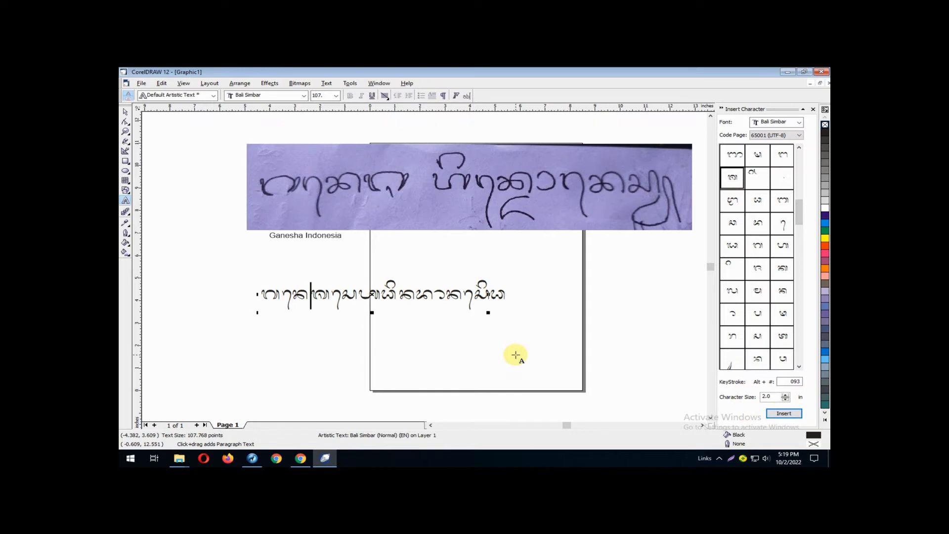
Delete the tailed vowel sign and the letter after it at the start of the second word, right after the inserted glyph
{"action": "key", "text": "Right"}
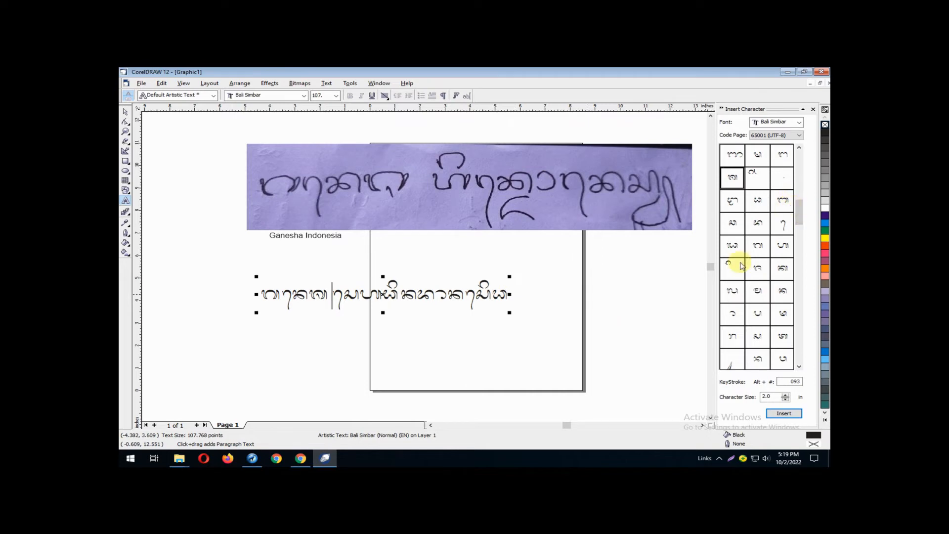
{"action": "type", "text": "y"}
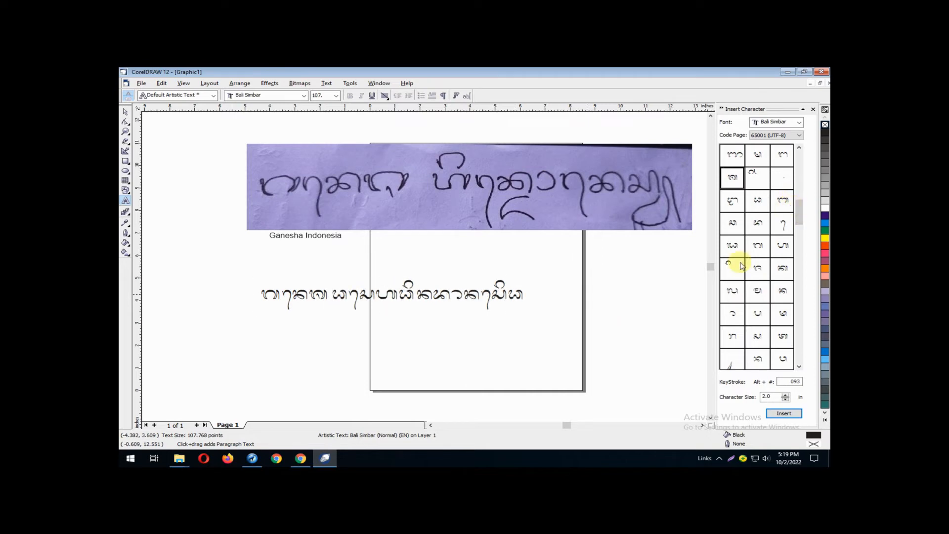
{"action": "key", "text": "BackSpace"}
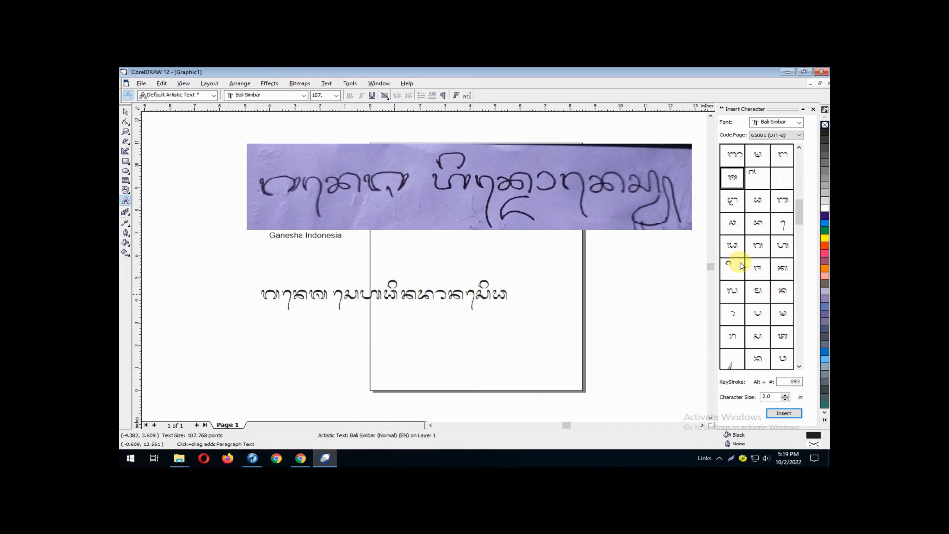
{"action": "key", "text": "Delete"}
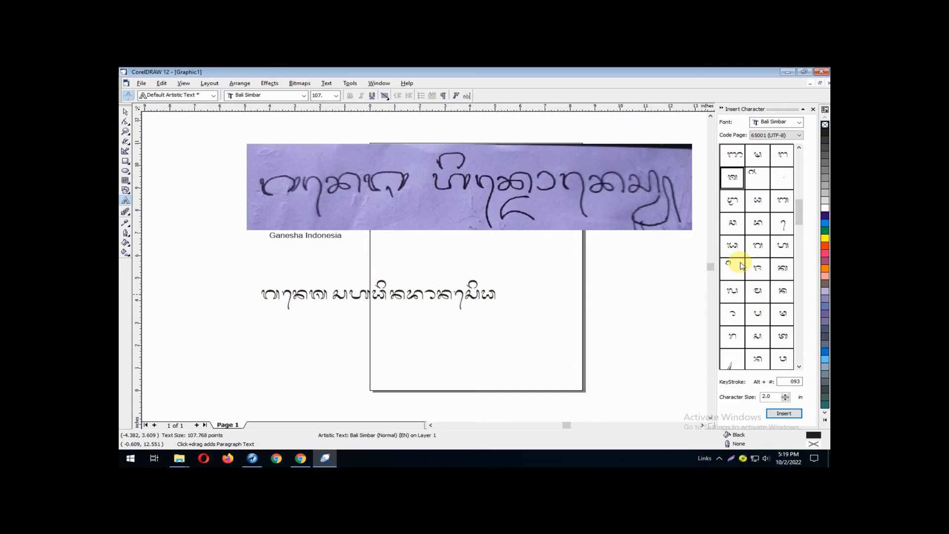
{"action": "key", "text": "Delete"}
{"action": "key", "text": "Right"}
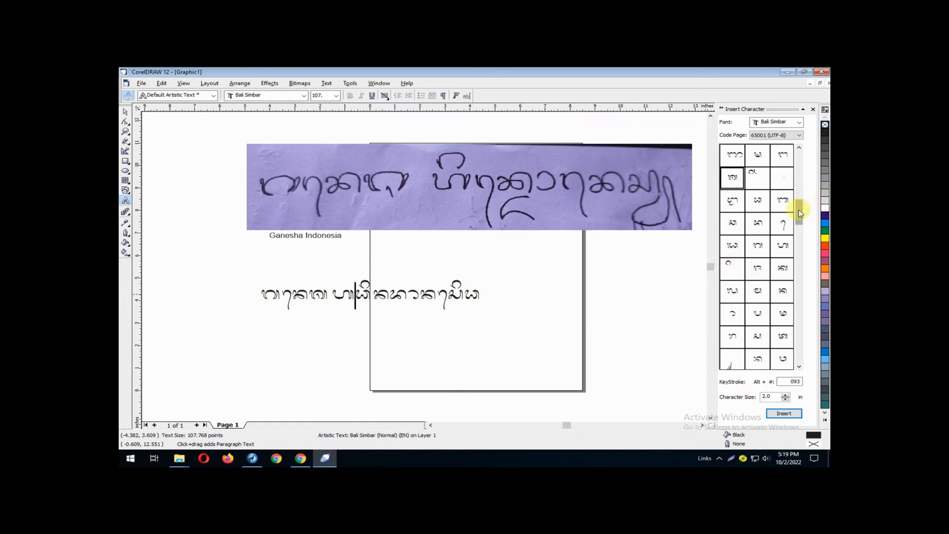
Insert the upper vowel sign with keystroke code 0105 above the first letter of the second word
{"action": "left_click_drag", "start_coordinate": [800, 213], "coordinate": [797, 151]}
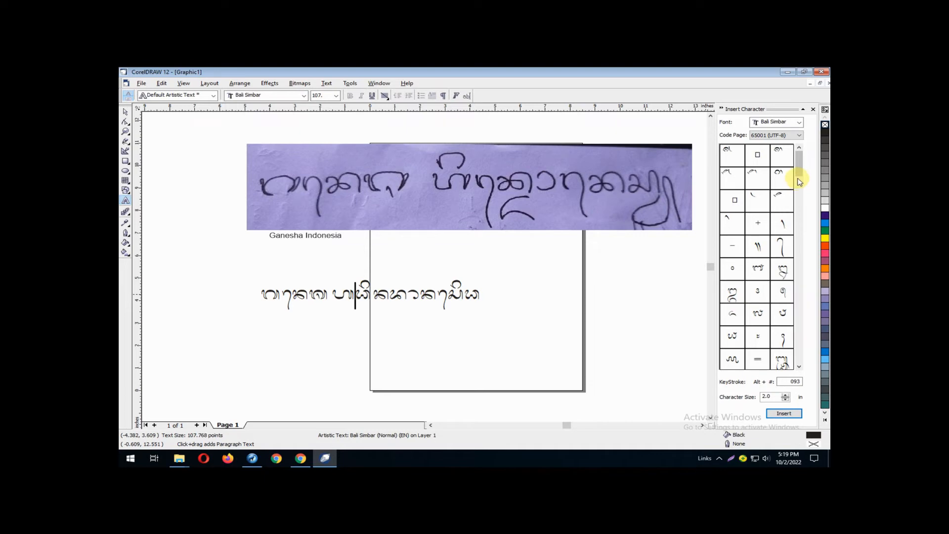
{"action": "left_click", "coordinate": [799, 367]}
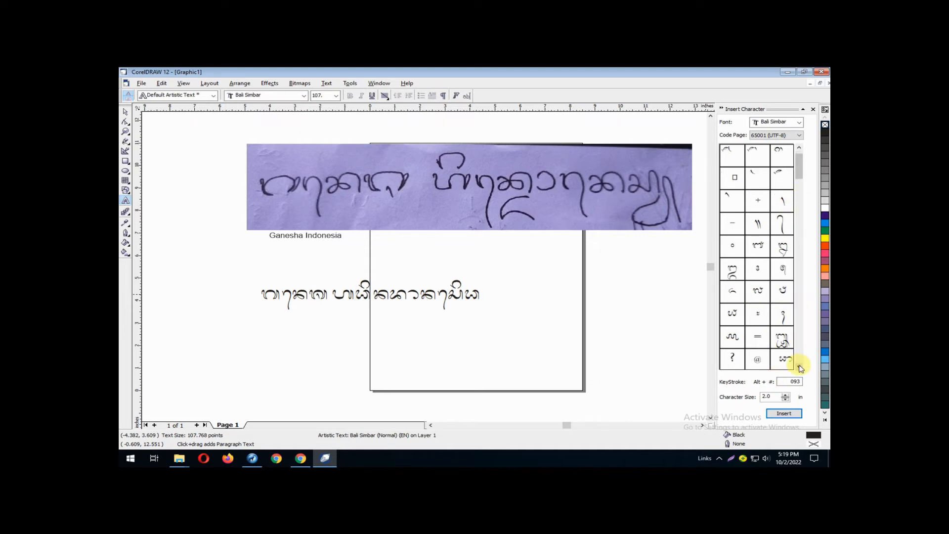
{"action": "left_click", "coordinate": [799, 367]}
{"action": "left_click", "coordinate": [799, 367]}
{"action": "left_click", "coordinate": [799, 367]}
{"action": "left_click", "coordinate": [799, 367]}
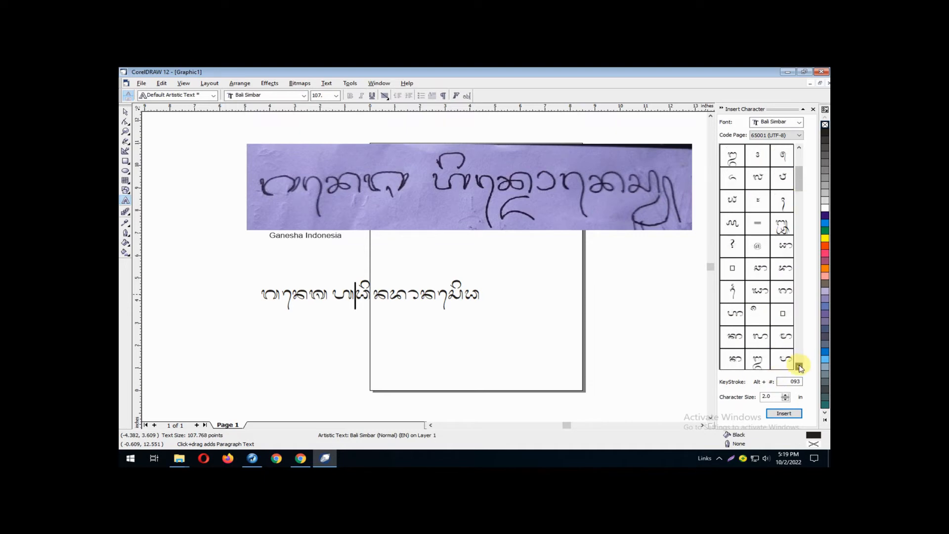
{"action": "left_click", "coordinate": [799, 366]}
{"action": "left_click", "coordinate": [799, 366]}
{"action": "left_click", "coordinate": [799, 367]}
{"action": "left_click", "coordinate": [799, 367]}
{"action": "left_click", "coordinate": [799, 367]}
{"action": "left_click", "coordinate": [799, 367]}
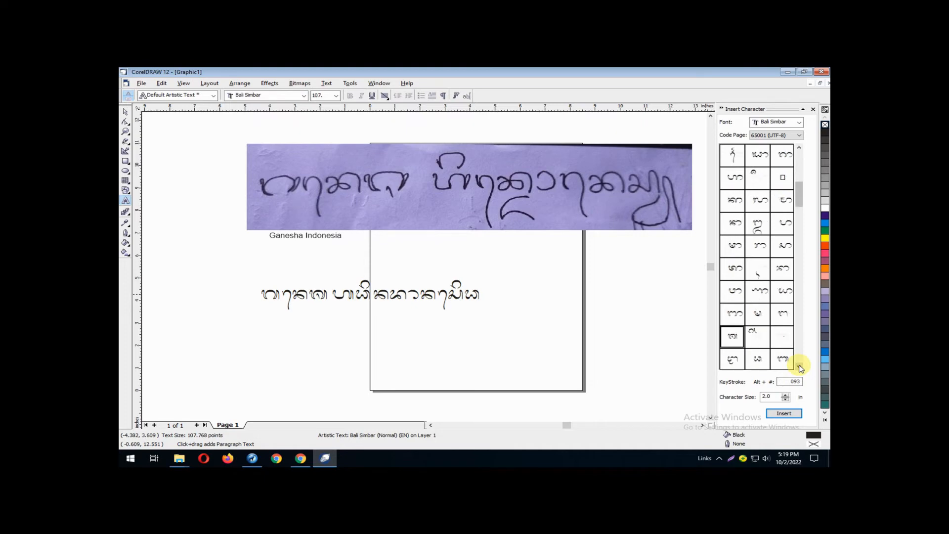
{"action": "left_click", "coordinate": [799, 366]}
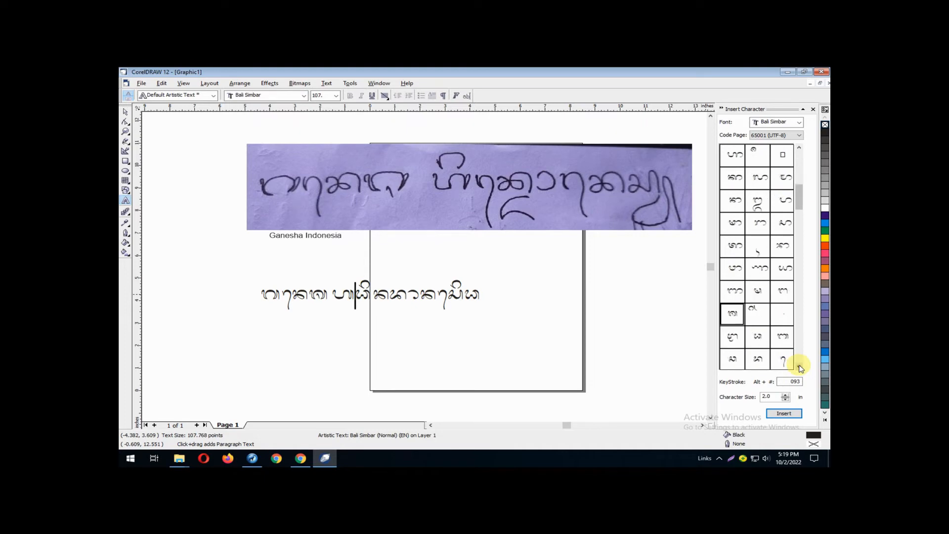
{"action": "left_click", "coordinate": [799, 366]}
{"action": "left_click", "coordinate": [800, 366]}
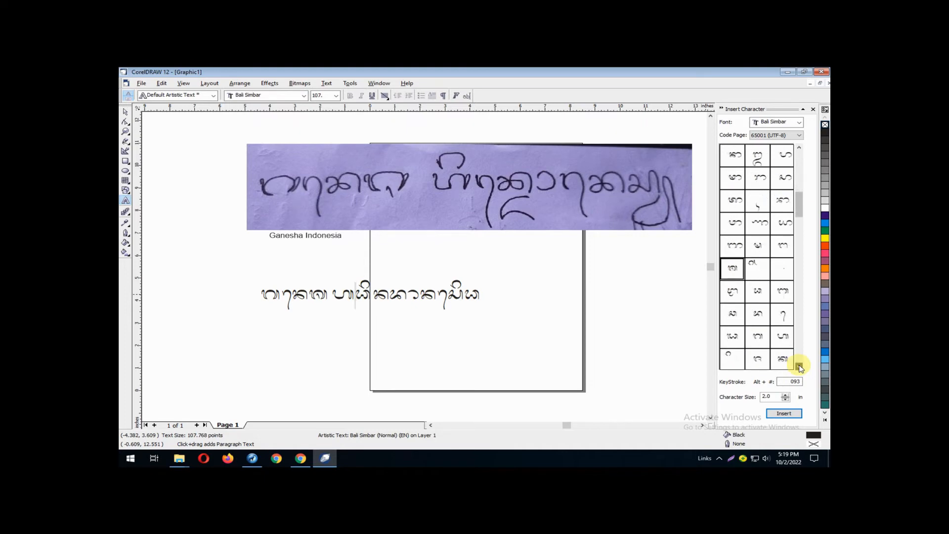
{"action": "left_click", "coordinate": [799, 366]}
{"action": "left_click", "coordinate": [800, 367]}
{"action": "left_click", "coordinate": [799, 367]}
{"action": "left_click", "coordinate": [799, 366]}
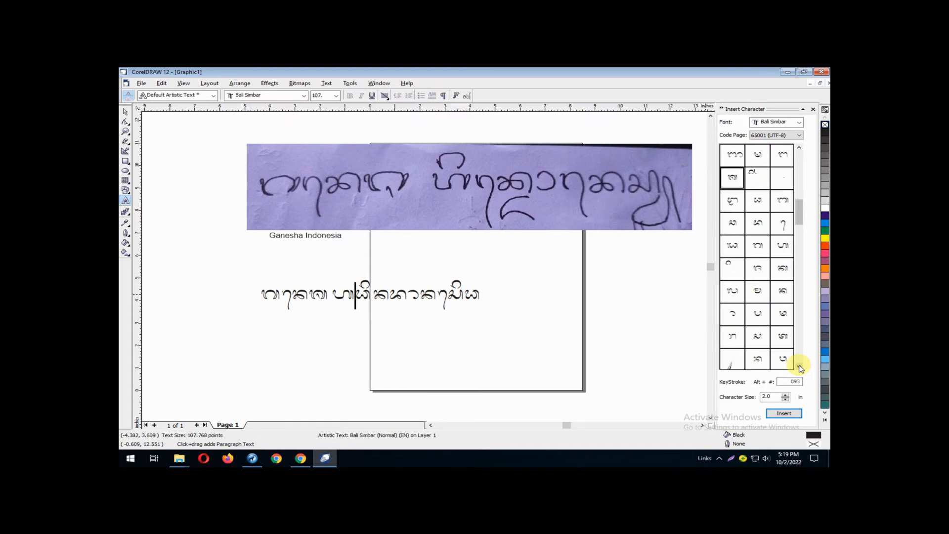
{"action": "left_click", "coordinate": [731, 267]}
{"action": "left_click", "coordinate": [775, 408]}
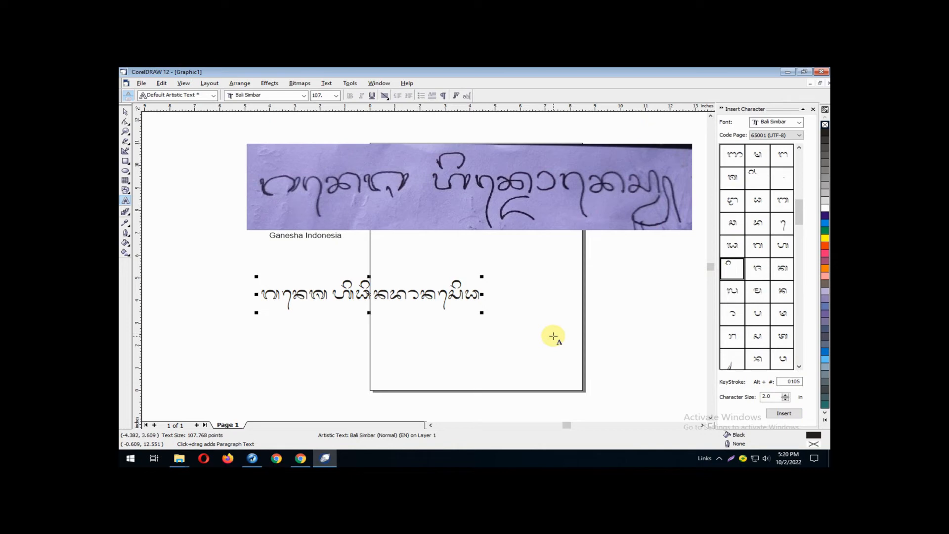
{"action": "key", "text": "Escape"}
{"action": "key", "text": "Left"}
{"action": "key", "text": "Left"}
{"action": "key", "text": "Left"}
{"action": "key", "text": "Left"}
{"action": "key", "text": "Left"}
{"action": "key", "text": "shift+Right"}
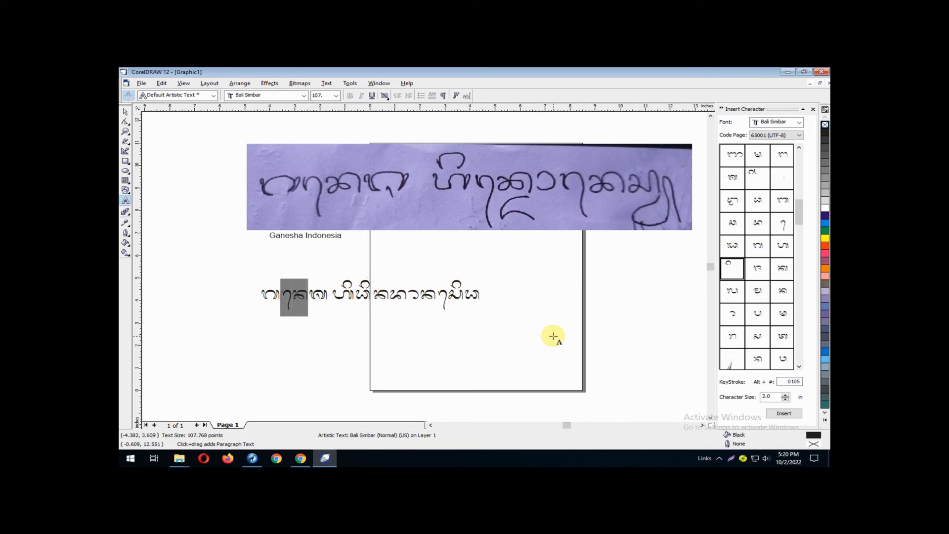
{"action": "key", "text": "Right"}
{"action": "key", "text": "Right"}
{"action": "key", "text": "Right"}
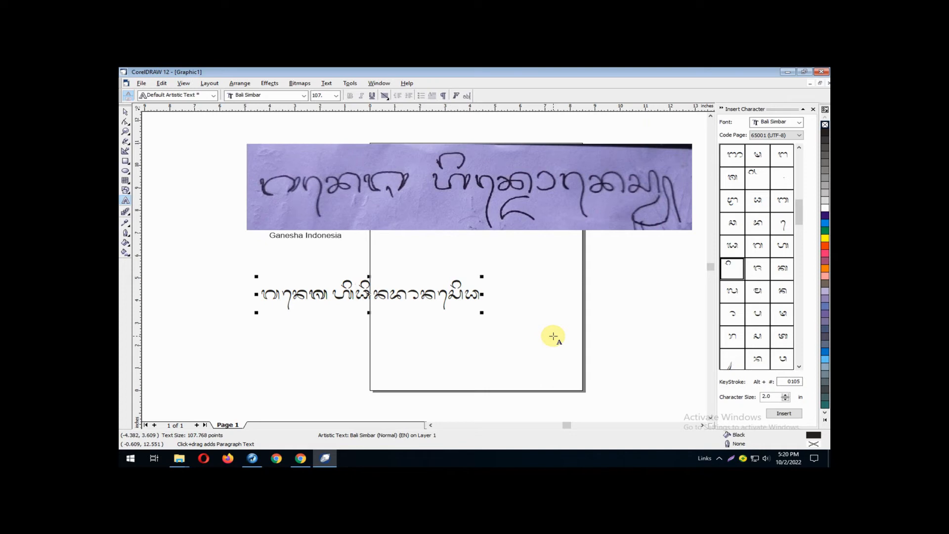
Delete the second word's second letter together with its vowel mark, keeping one upper vowel sign on the first letter
{"action": "key", "text": "BackSpace"}
{"action": "type", "text": "i"}
{"action": "key", "text": "Delete"}
{"action": "key", "text": "Delete"}
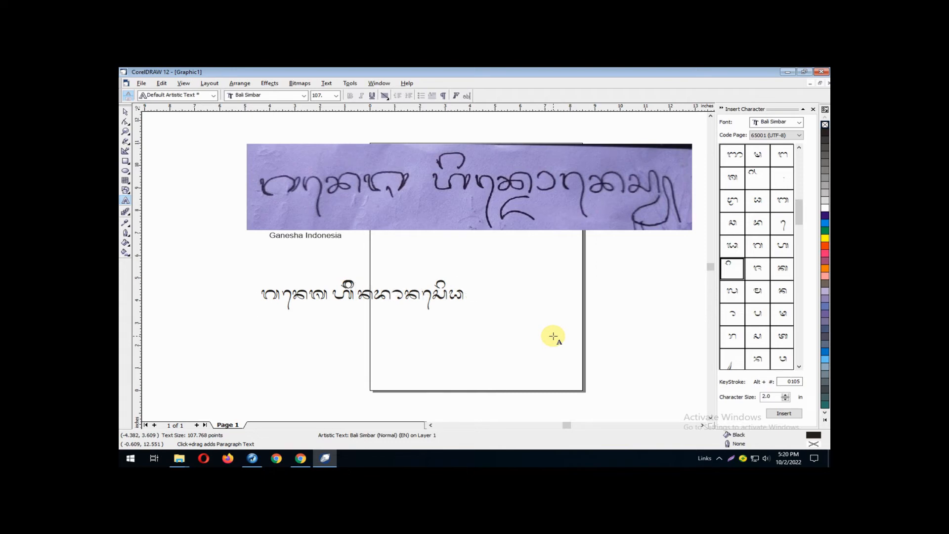
{"action": "key", "text": "BackSpace"}
Add the tailed vowel sign after the second word's first syllable and delete the full-size letter before the round vowel sign
{"action": "left_click_drag", "start_coordinate": [292, 299], "coordinate": [280, 299]}
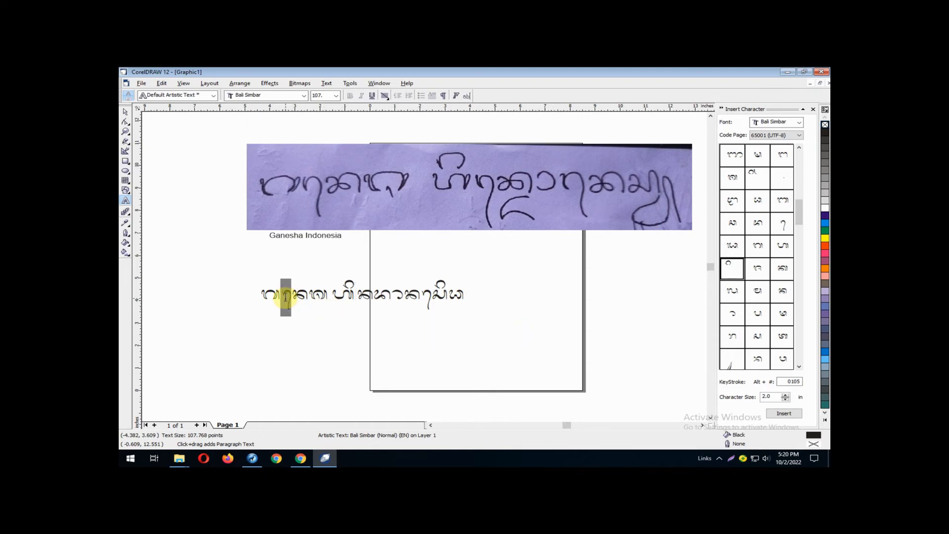
{"action": "key", "text": "alt+shift"}
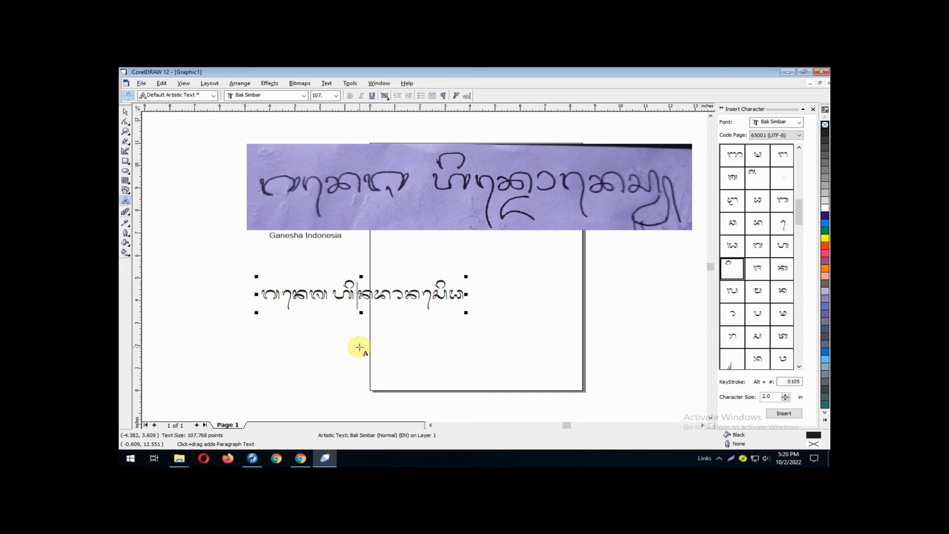
{"action": "type", "text": "i"}
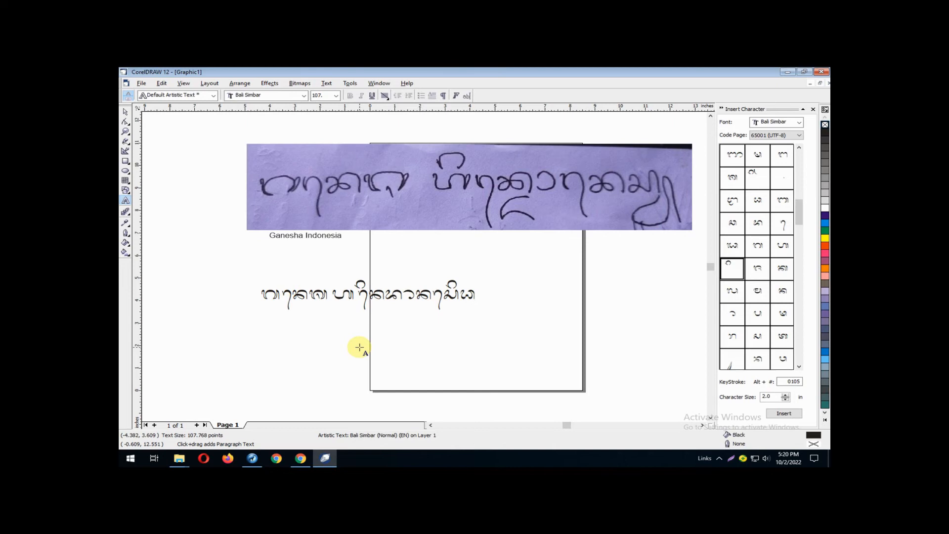
{"action": "key", "text": "BackSpace"}
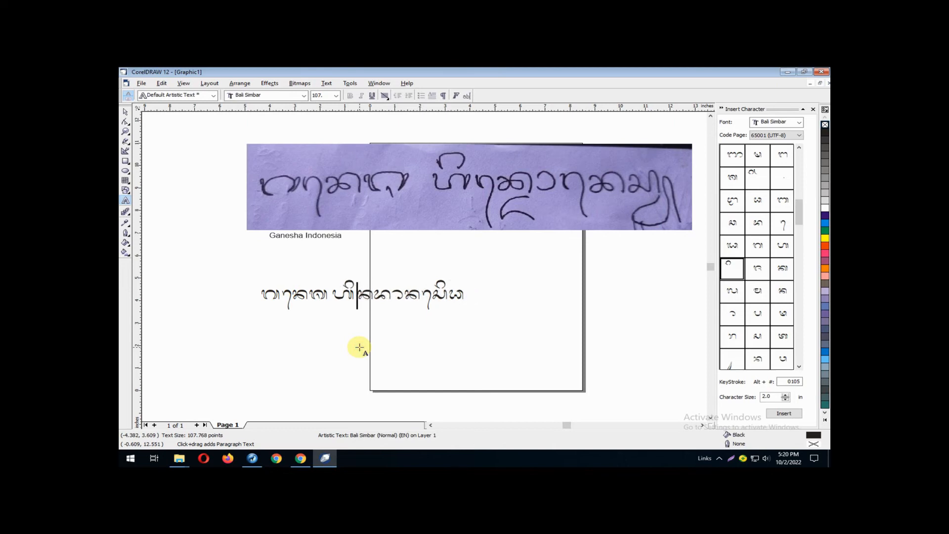
{"action": "type", "text": "n"}
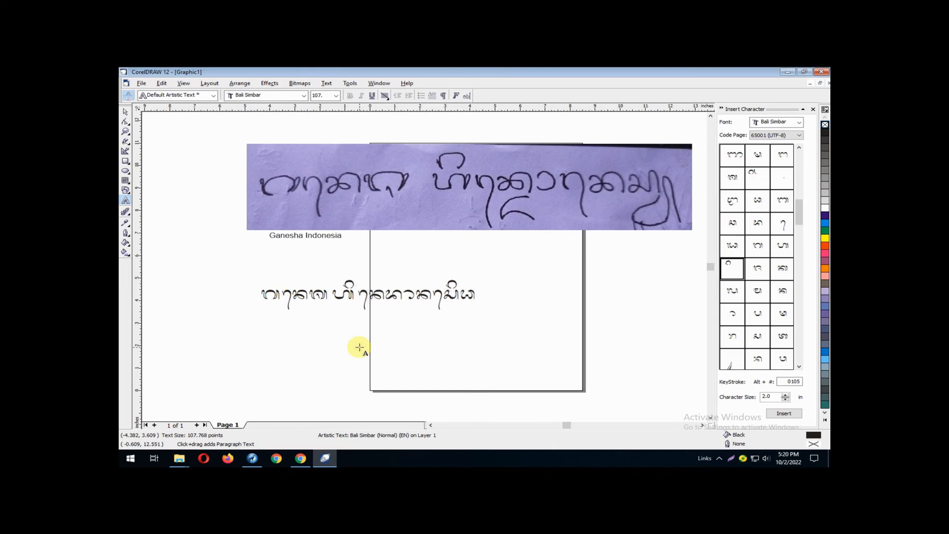
{"action": "key", "text": "BackSpace"}
{"action": "type", "text": "i"}
{"action": "key", "text": "Delete"}
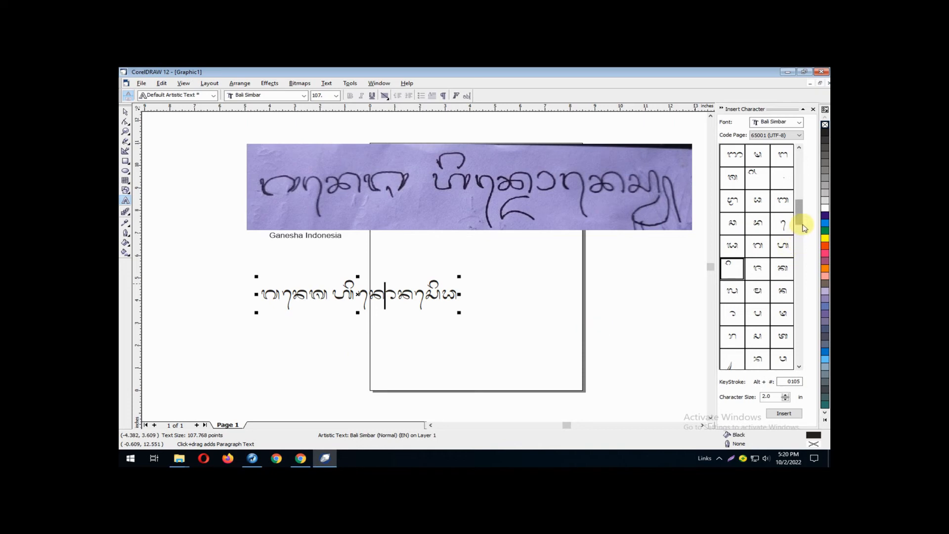
Insert the subscript glyph with keystroke code 0209 beneath the letter that follows the second word's tailed vowel sign
{"action": "left_click", "coordinate": [799, 367]}
{"action": "left_click", "coordinate": [798, 367]}
{"action": "left_click", "coordinate": [799, 367]}
{"action": "left_click", "coordinate": [799, 367]}
{"action": "left_click", "coordinate": [799, 367]}
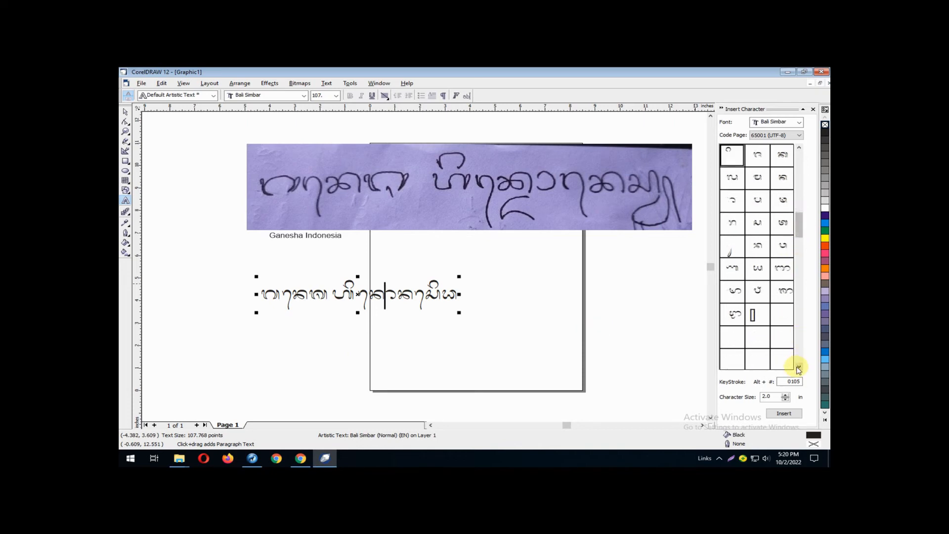
{"action": "left_click", "coordinate": [798, 367]}
{"action": "left_click", "coordinate": [799, 367]}
{"action": "left_click_drag", "start_coordinate": [800, 238], "coordinate": [797, 299]}
{"action": "left_click", "coordinate": [782, 314]}
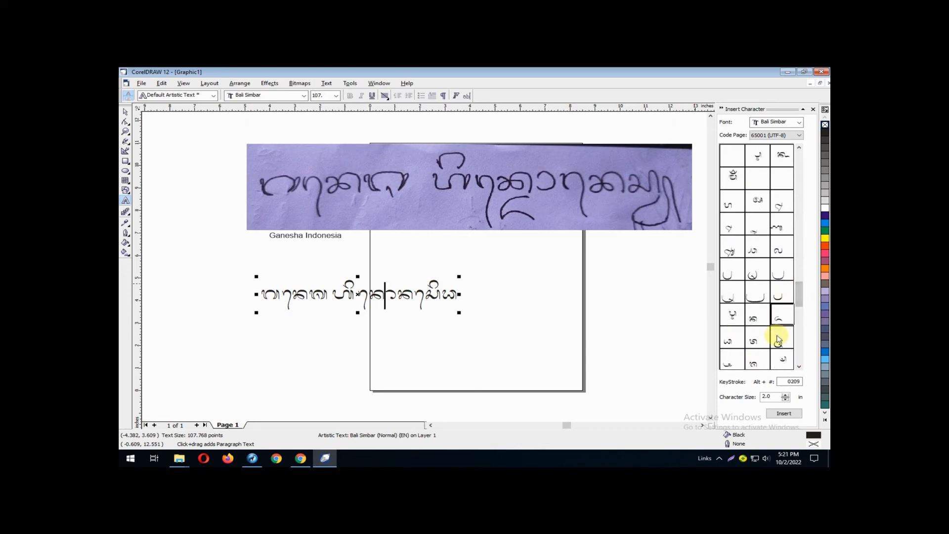
{"action": "left_click", "coordinate": [780, 413]}
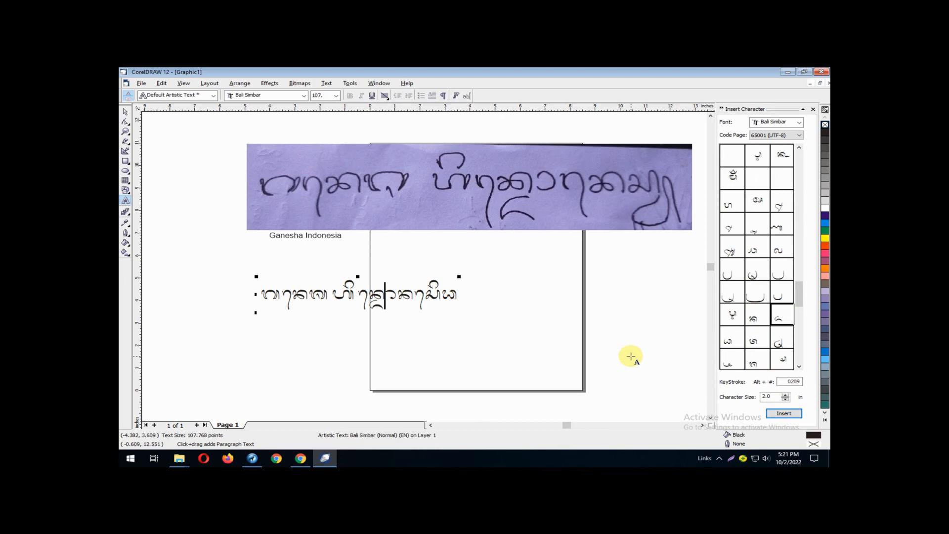
Move the tailed vowel sign near the end of the line in front of the letter it follows, matching the handwritten reference
{"action": "key", "text": "Right"}
{"action": "key", "text": "Right"}
{"action": "key", "text": "Right"}
{"action": "key", "text": "shift+Left"}
{"action": "key", "text": "Left"}
{"action": "type", "text": "g"}
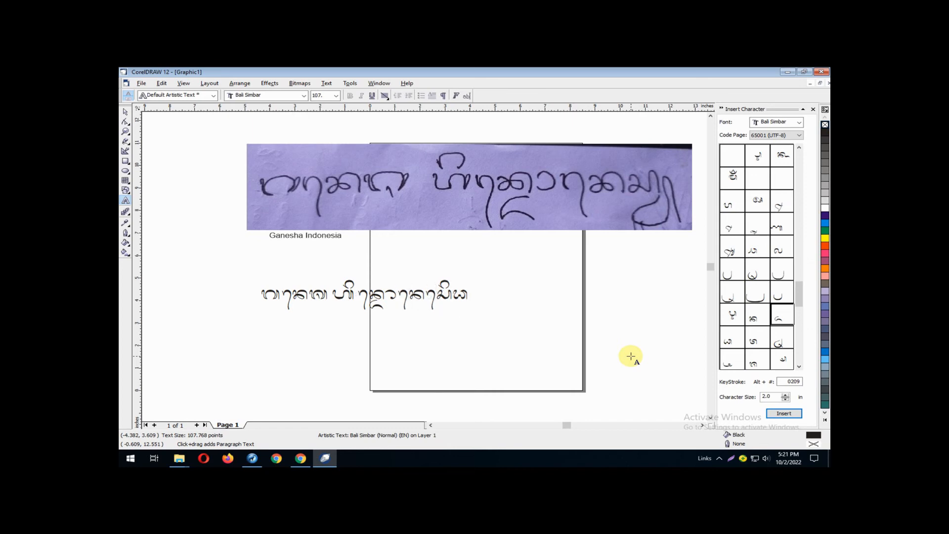
{"action": "key", "text": "BackSpace"}
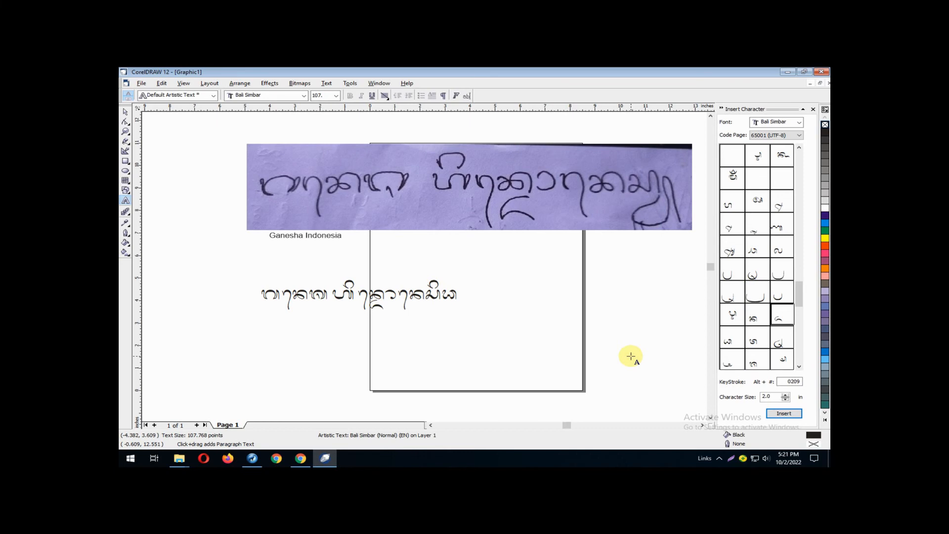
Delete the last letter of the Balinese line and the upper vowel sign on the letter before it
{"action": "key", "text": "Right"}
{"action": "key", "text": "BackSpace"}
{"action": "key", "text": "ctrl+z"}
{"action": "key", "text": "Right"}
{"action": "key", "text": "BackSpace"}
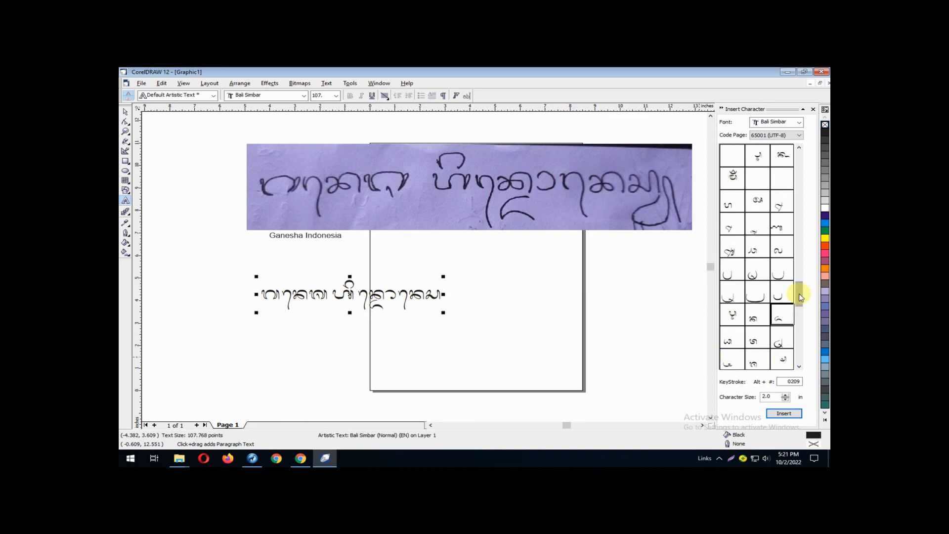
Insert the long-tailed subscript glyph with keystroke code 0234 after the last letter of the line
{"action": "left_click_drag", "start_coordinate": [802, 295], "coordinate": [802, 306]}
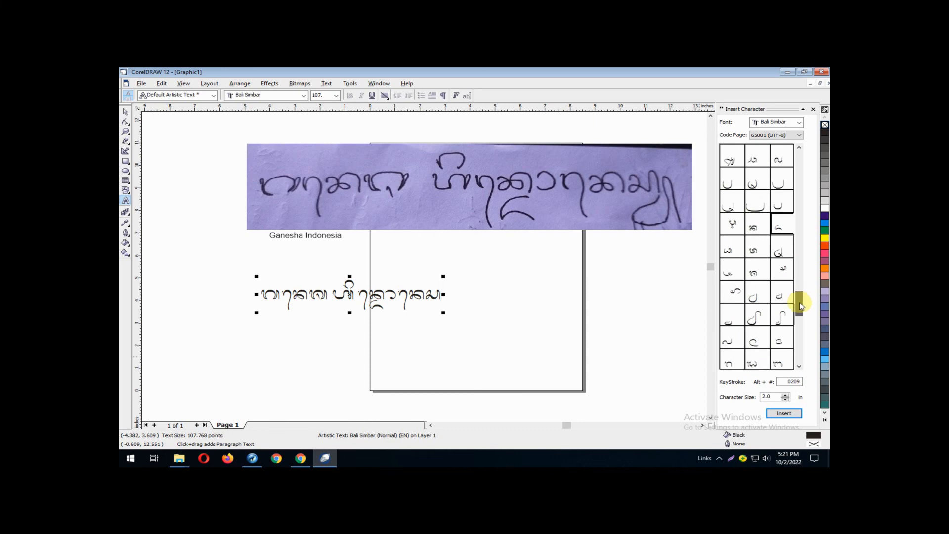
{"action": "left_click_drag", "start_coordinate": [800, 305], "coordinate": [798, 317]}
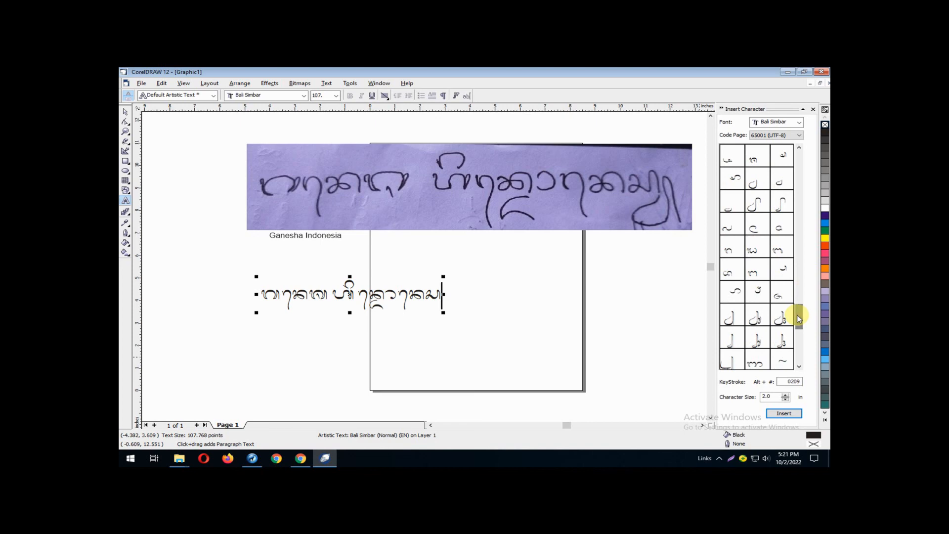
{"action": "left_click", "coordinate": [731, 315]}
{"action": "left_click", "coordinate": [781, 413]}
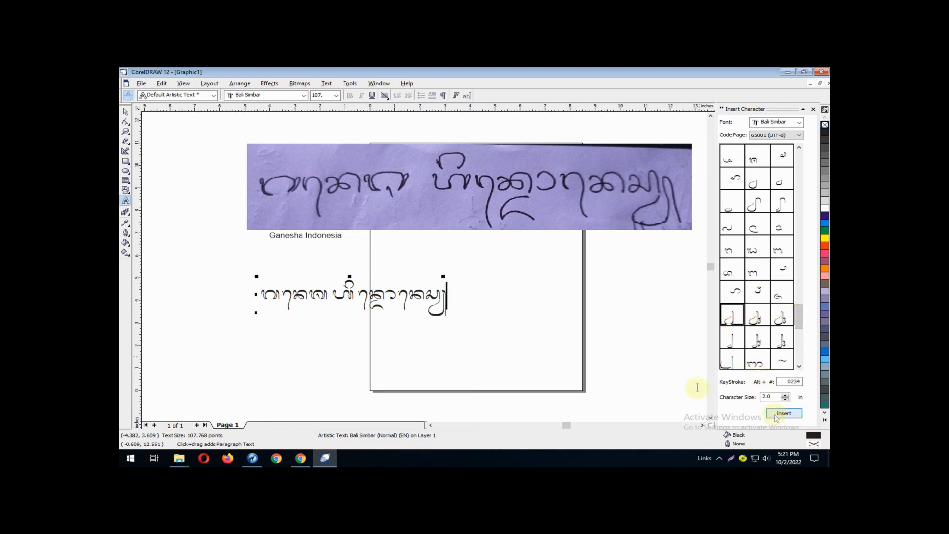
{"action": "left_click", "coordinate": [558, 301]}
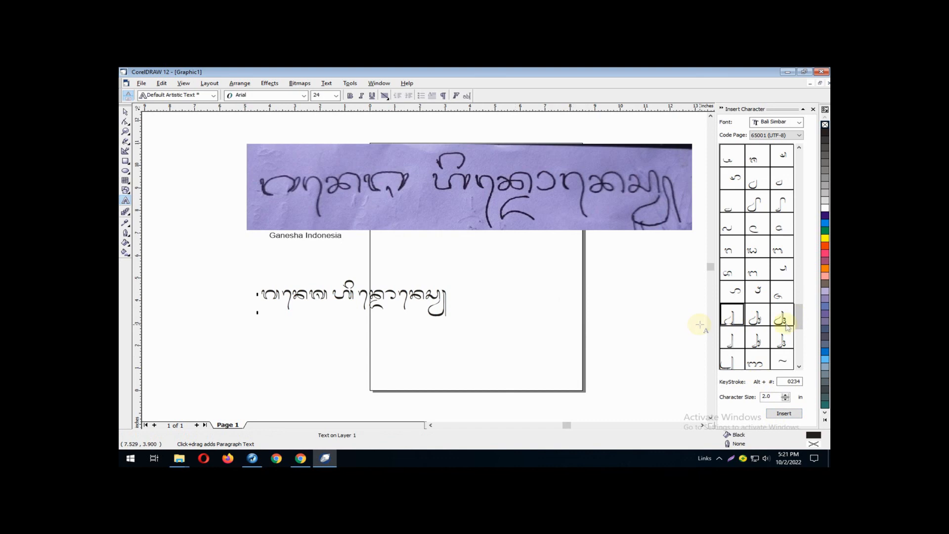
{"action": "left_click", "coordinate": [799, 367]}
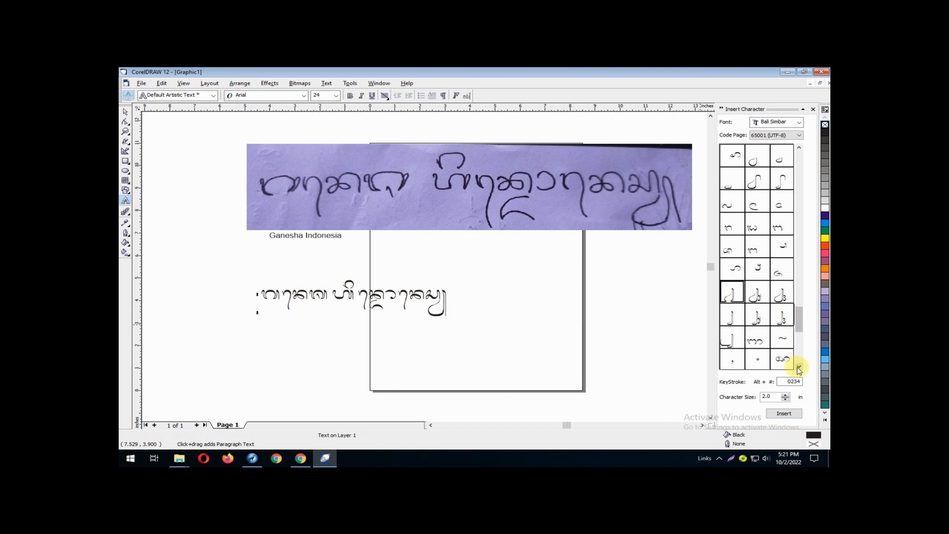
{"action": "left_click", "coordinate": [799, 367]}
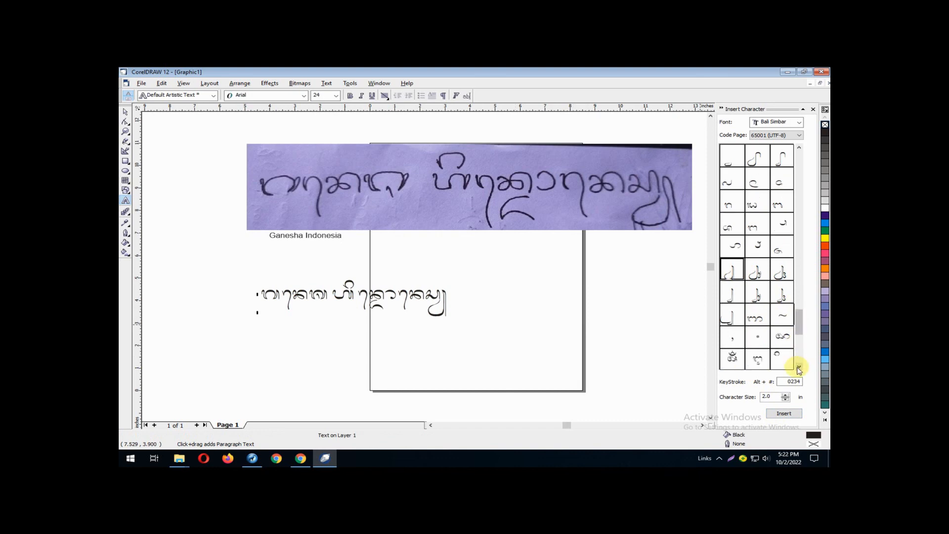
Enlarge the finished Balinese text line proportionally to about 143 points
{"action": "left_click", "coordinate": [126, 112]}
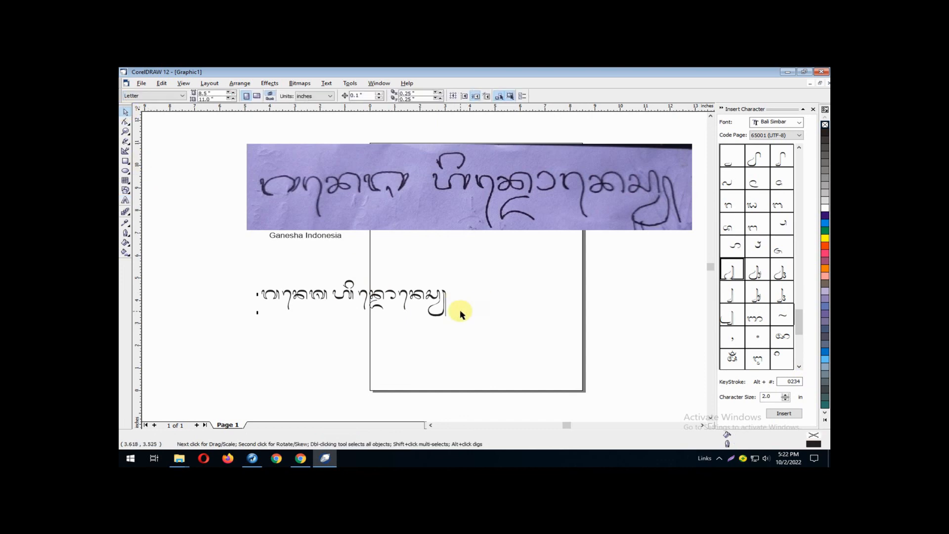
{"action": "scroll", "coordinate": [459, 314], "scroll_direction": "up", "scroll_amount": 1}
{"action": "left_click", "coordinate": [379, 349]}
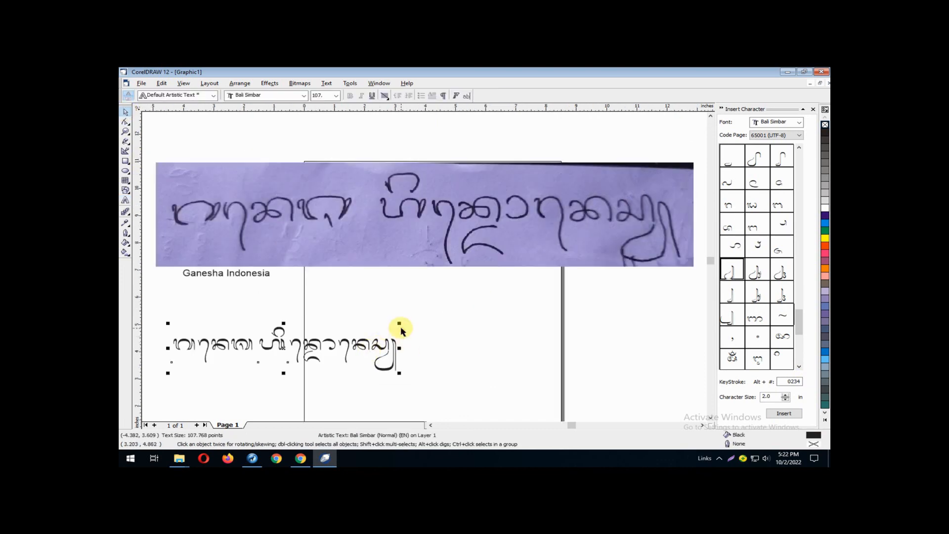
{"action": "left_click_drag", "start_coordinate": [401, 325], "coordinate": [474, 310]}
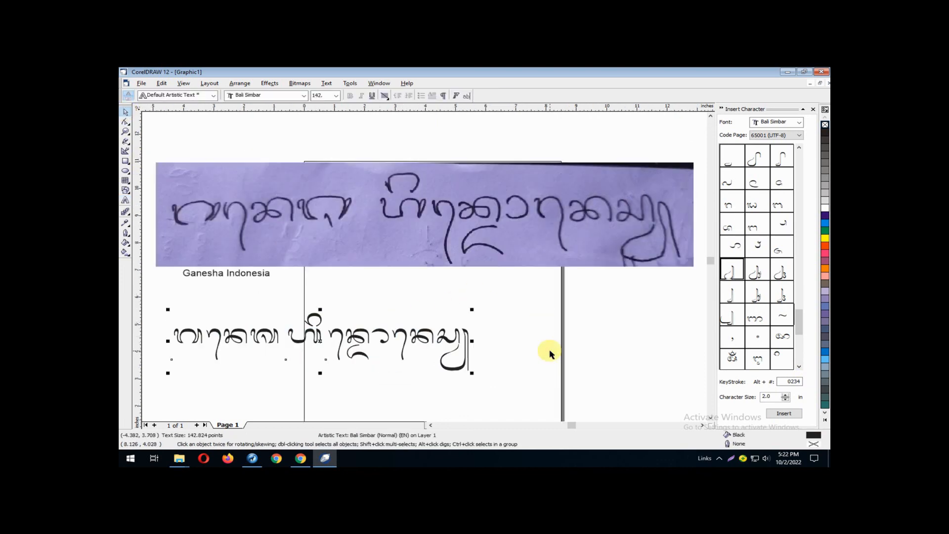